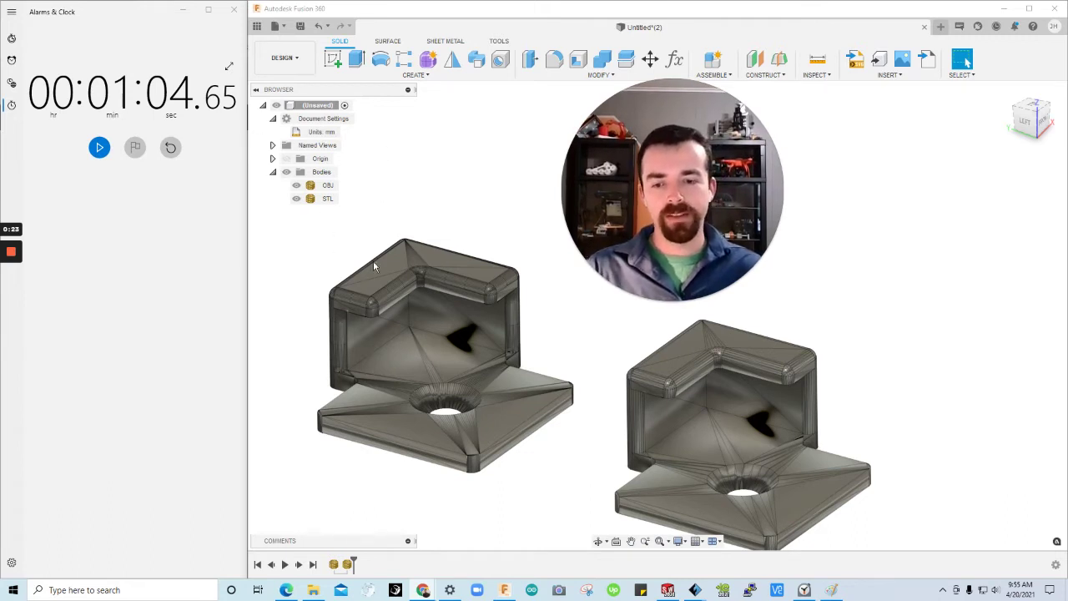
Highlight the OBJ and STL mesh bodies in turn to compare them
click(433, 289)
click(738, 392)
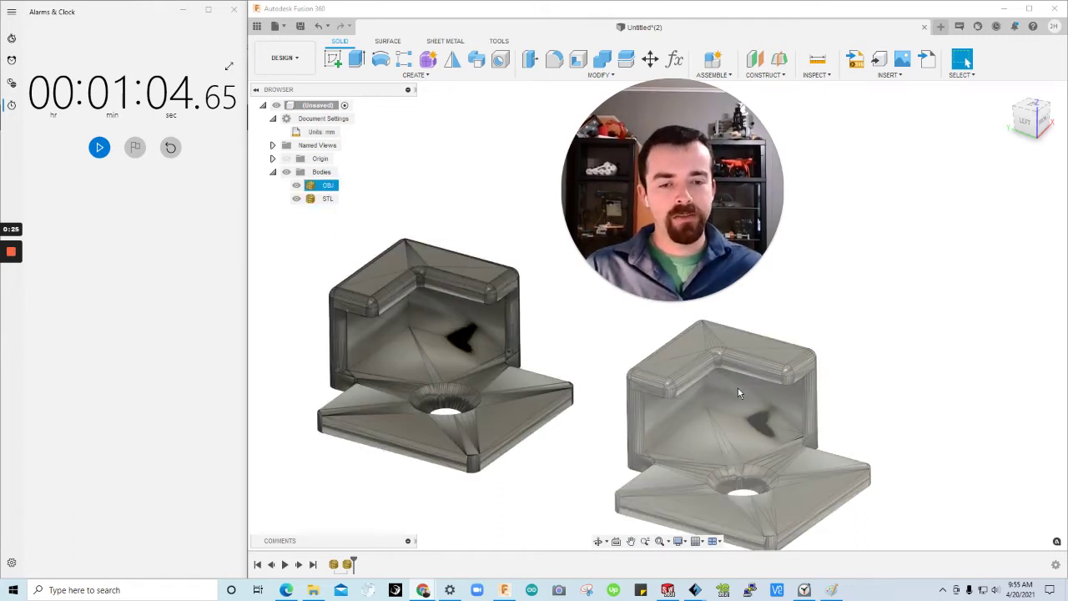
click(472, 324)
click(463, 204)
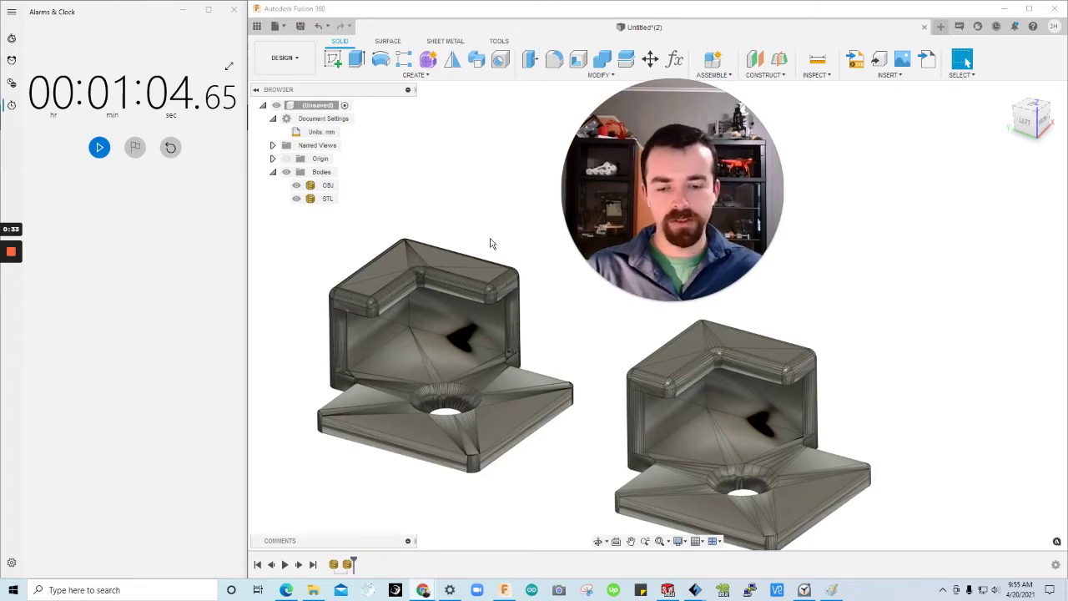
Look at the Mirror Mounts page on Thingiverse and the YouTube comment about converting 3D object files to STL, and return to Fusion 360
drag(1, 178, 410, 82)
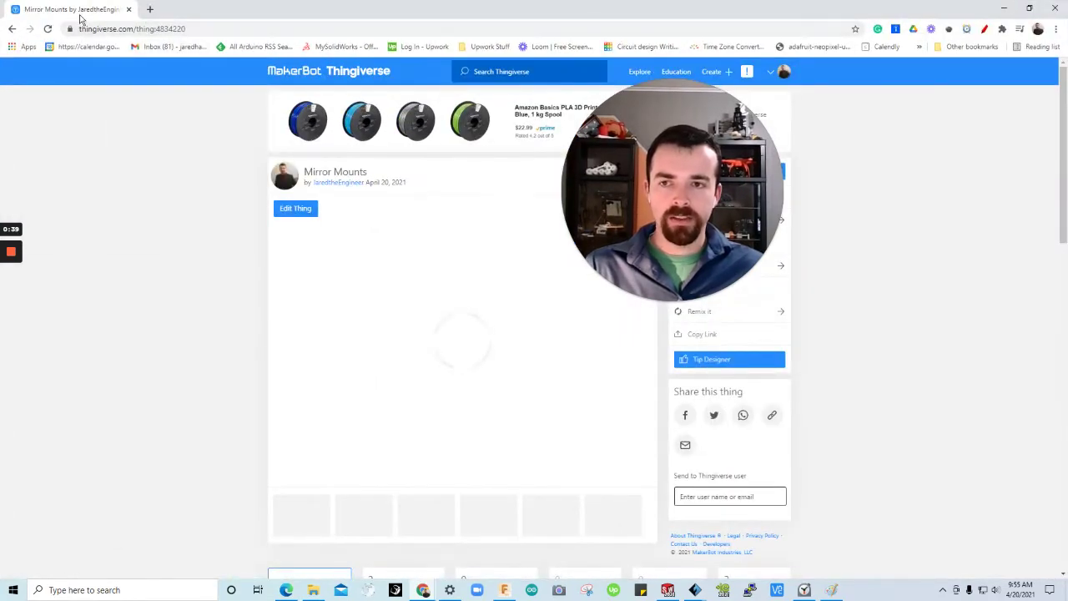
drag(92, 9, 1, 155)
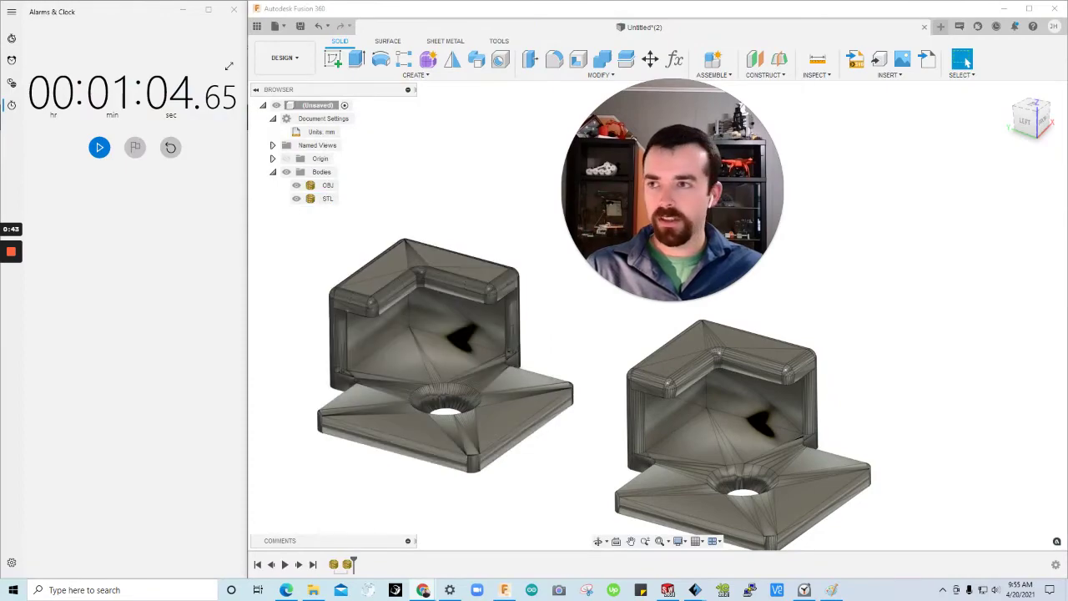
drag(2, 200, 458, 2)
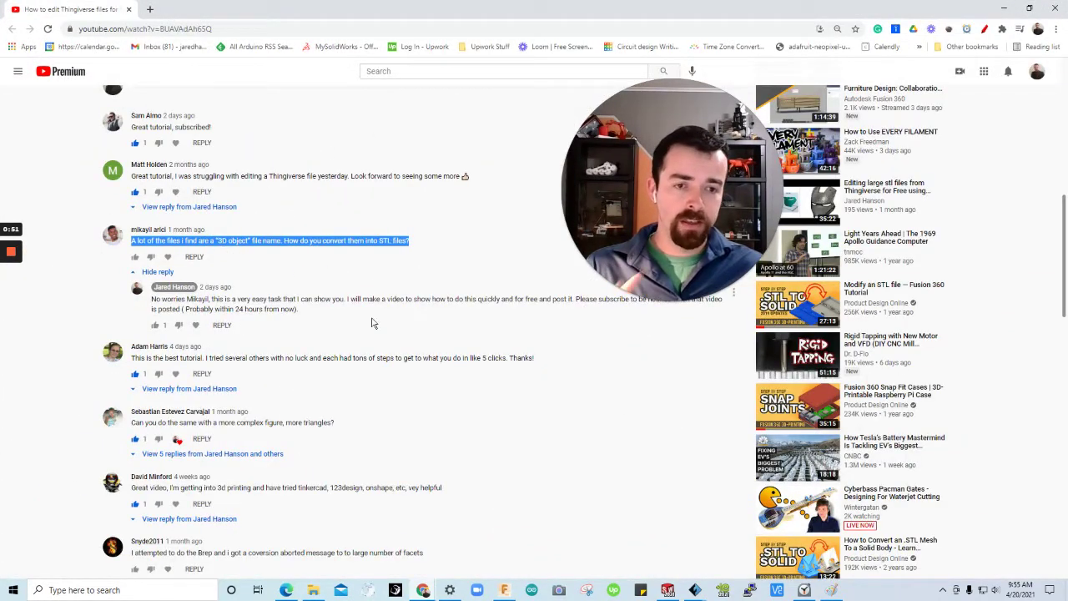
click(511, 590)
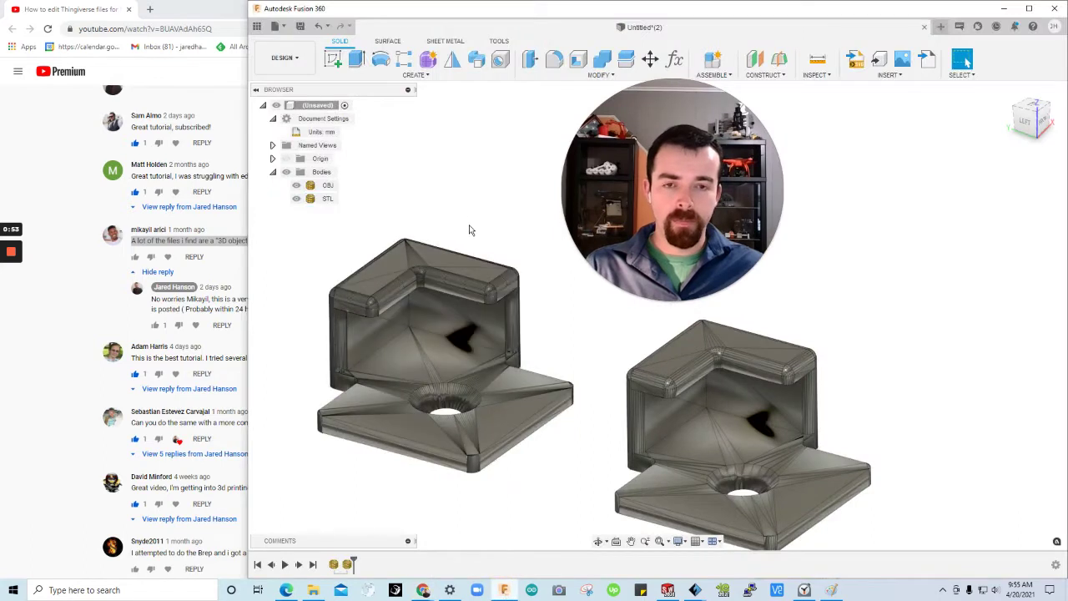
click(804, 590)
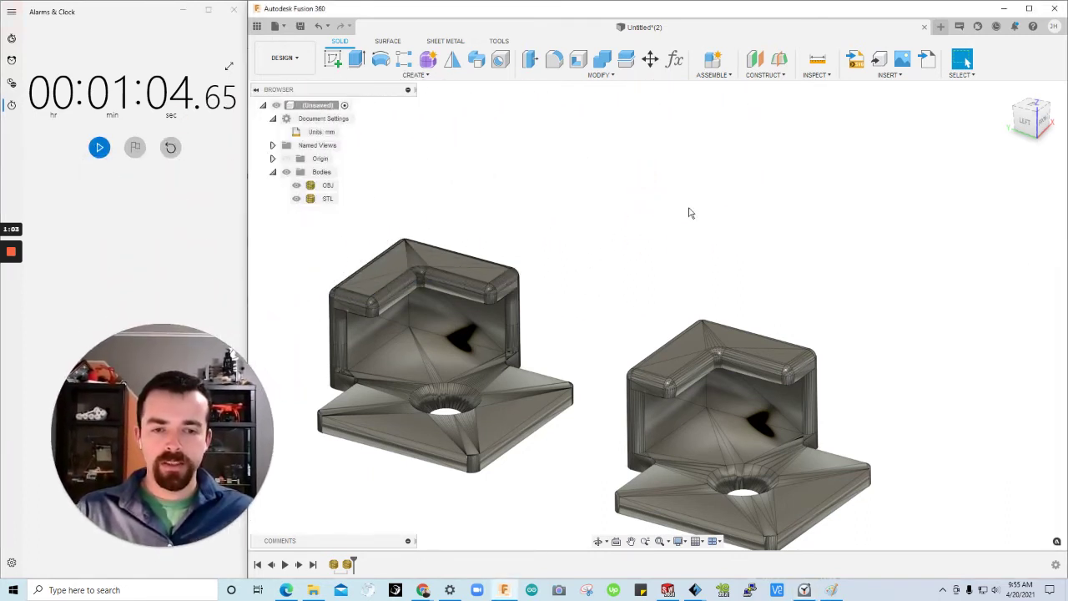
click(434, 294)
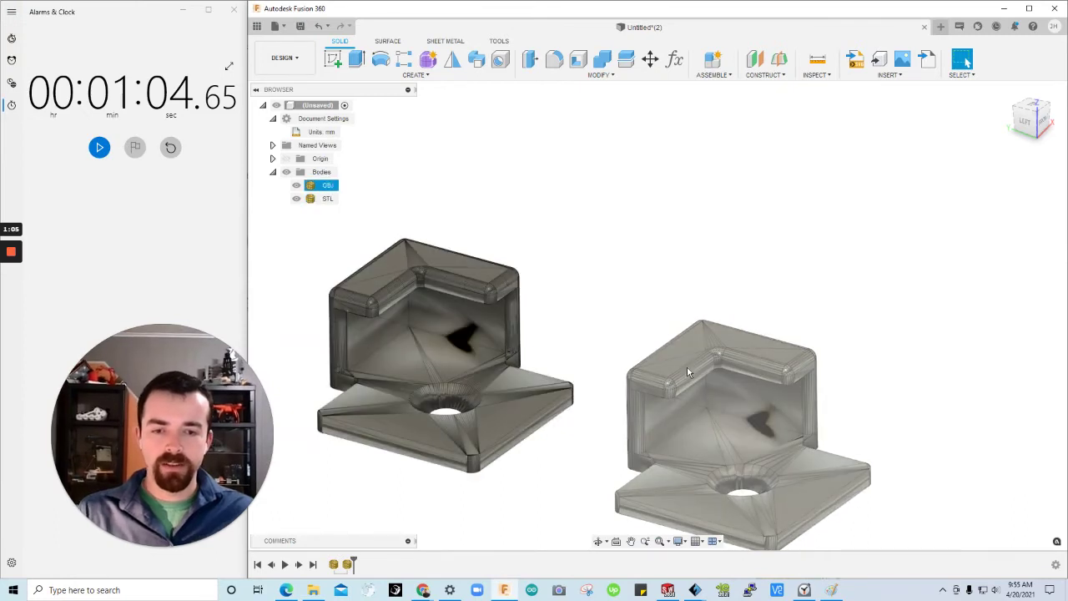
click(495, 248)
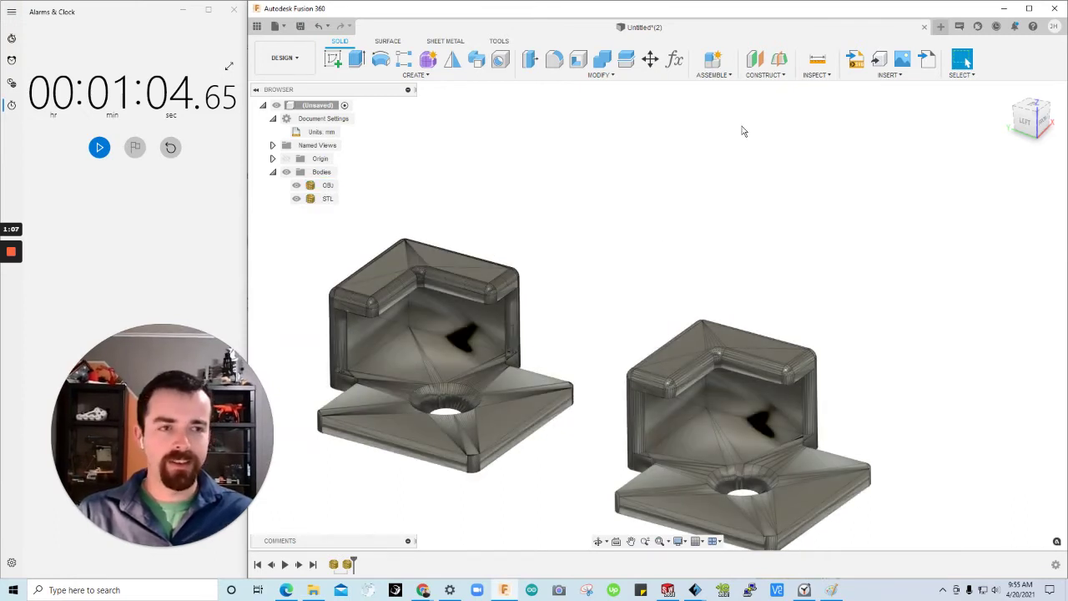
click(940, 26)
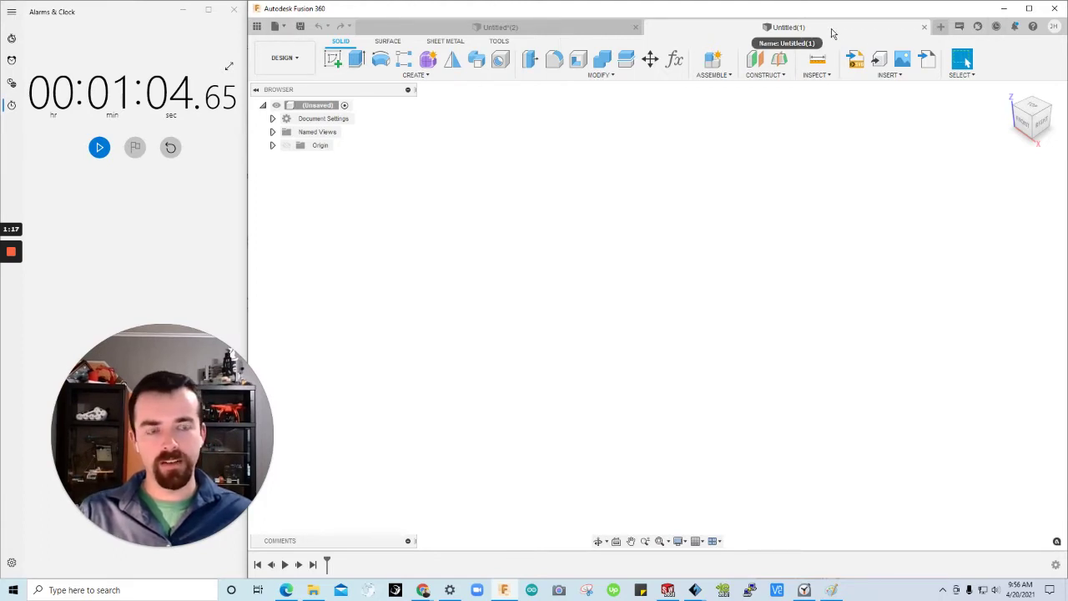
click(924, 30)
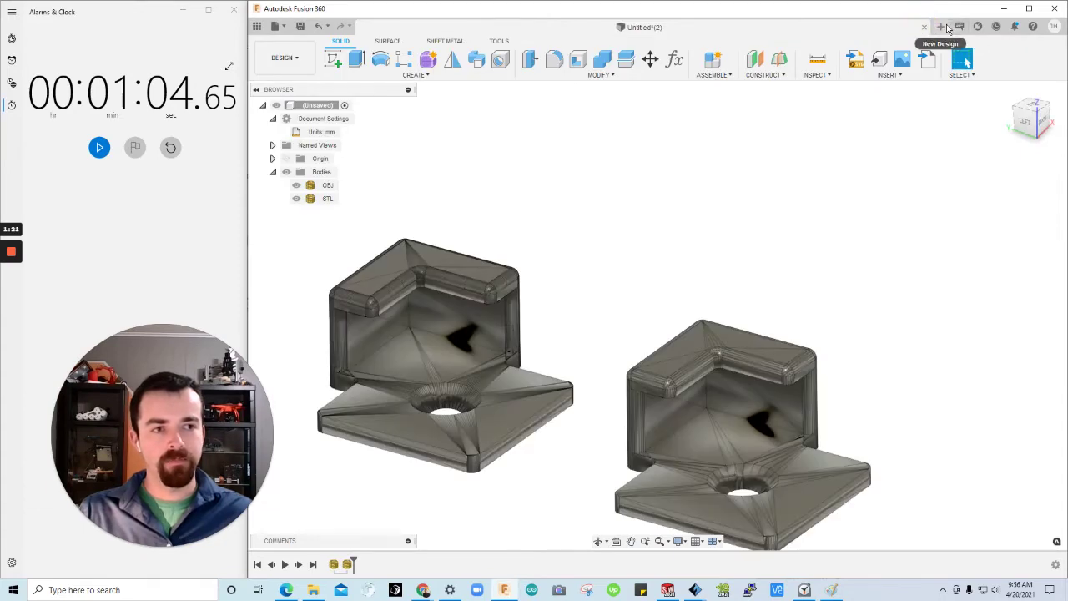
Create a new empty design and restart the stopwatch from zero
click(941, 29)
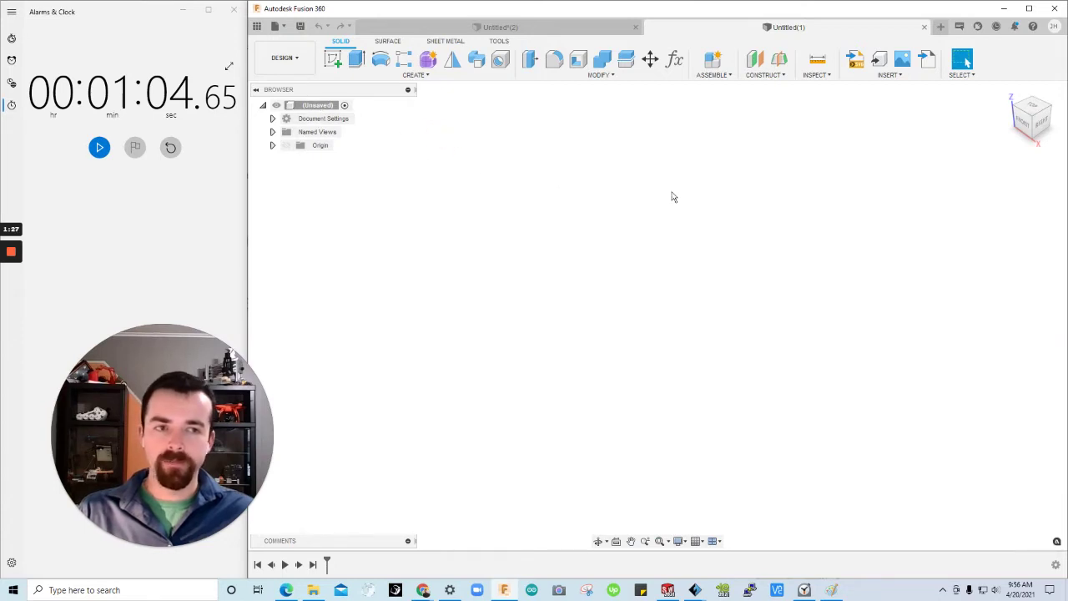
click(170, 147)
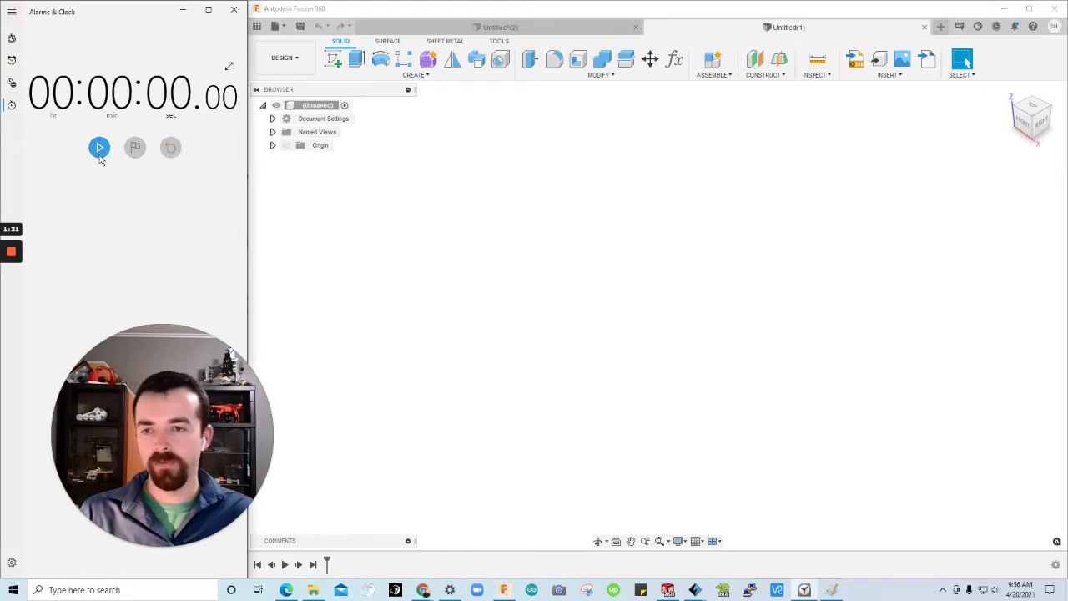
click(99, 150)
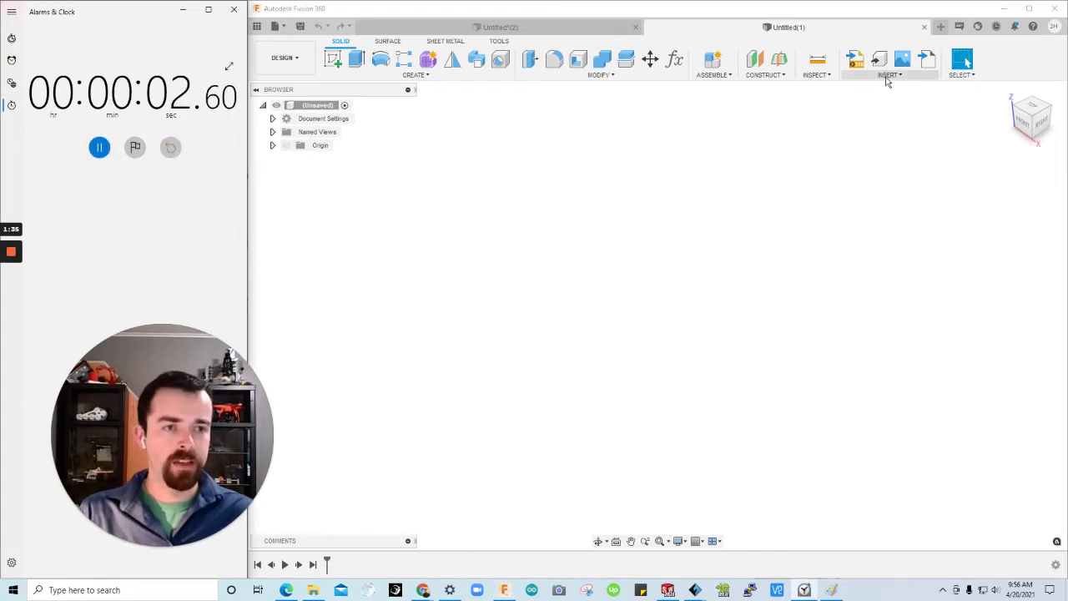
Set the new design's document units to millimeters
click(272, 119)
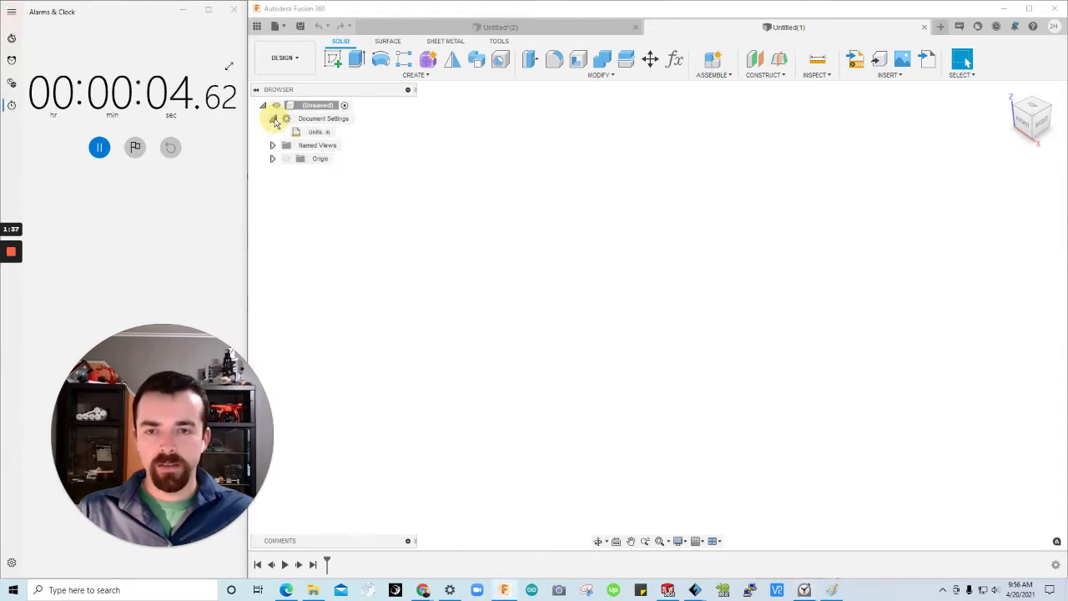
click(342, 132)
click(371, 181)
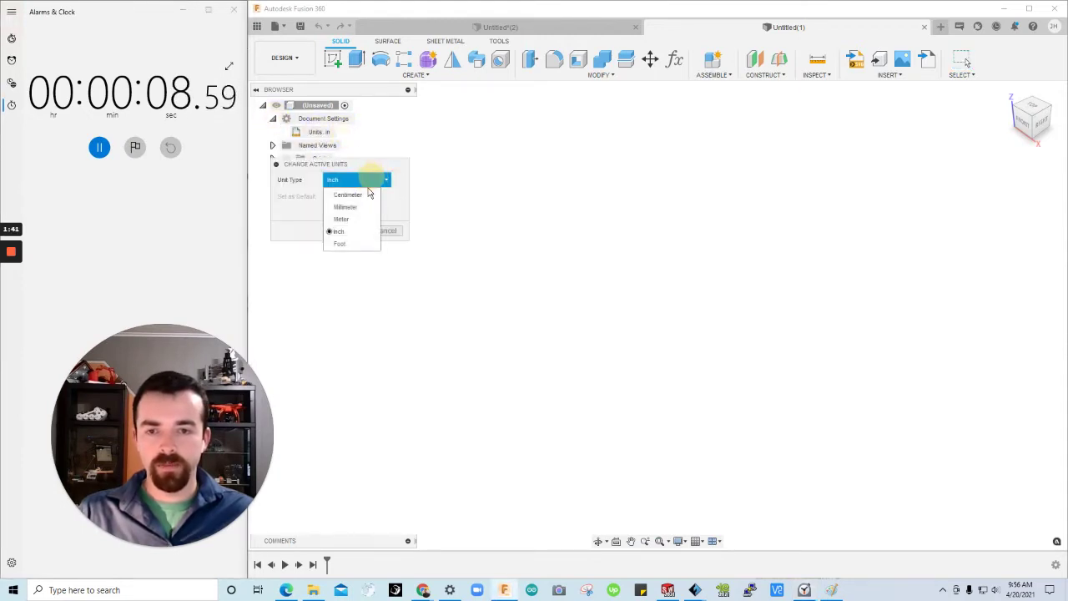
click(363, 208)
click(348, 232)
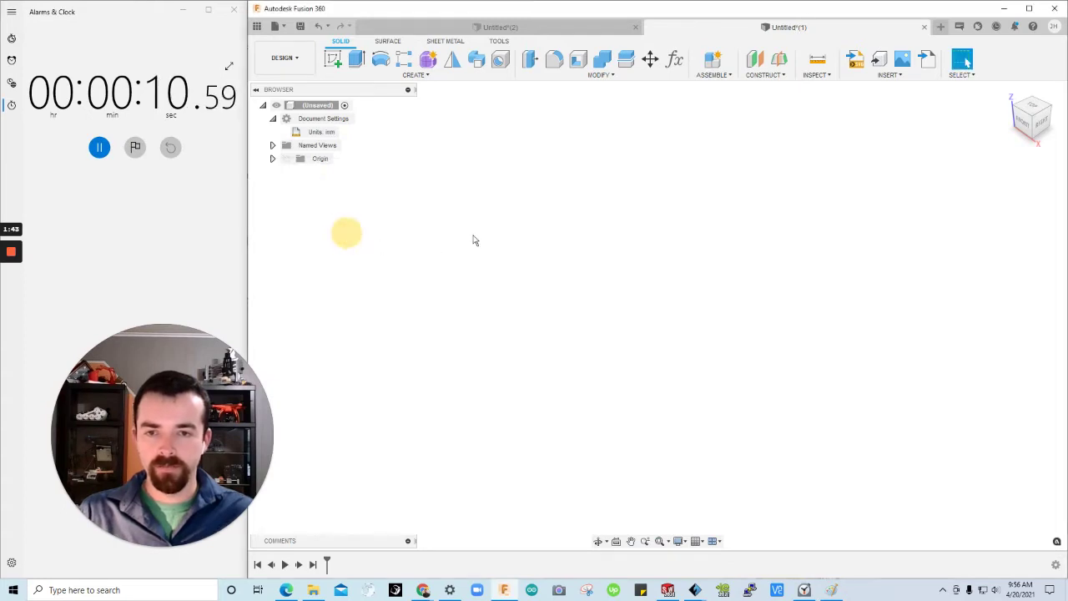
click(612, 185)
Insert the mirror bracket .obj file from the Desktop as a mesh, with Millimeter as its unit type
click(883, 76)
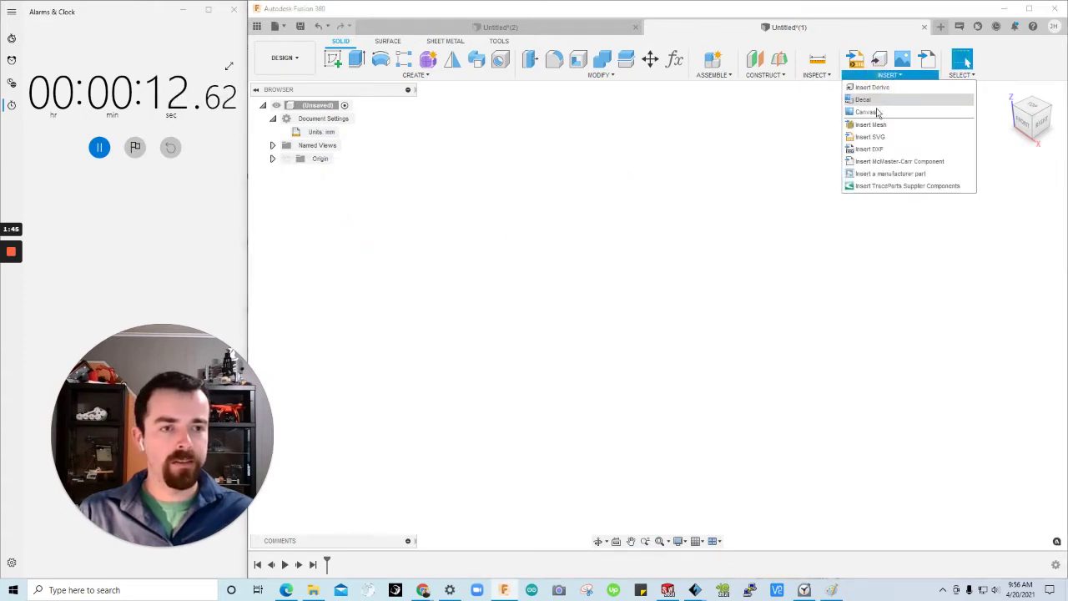
click(876, 125)
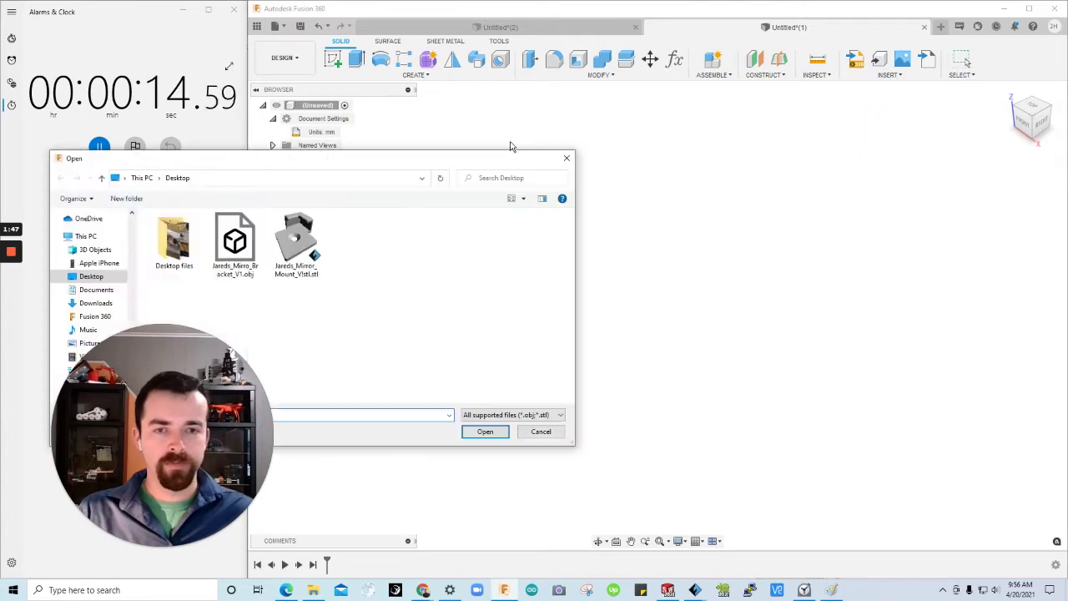
drag(399, 152, 547, 98)
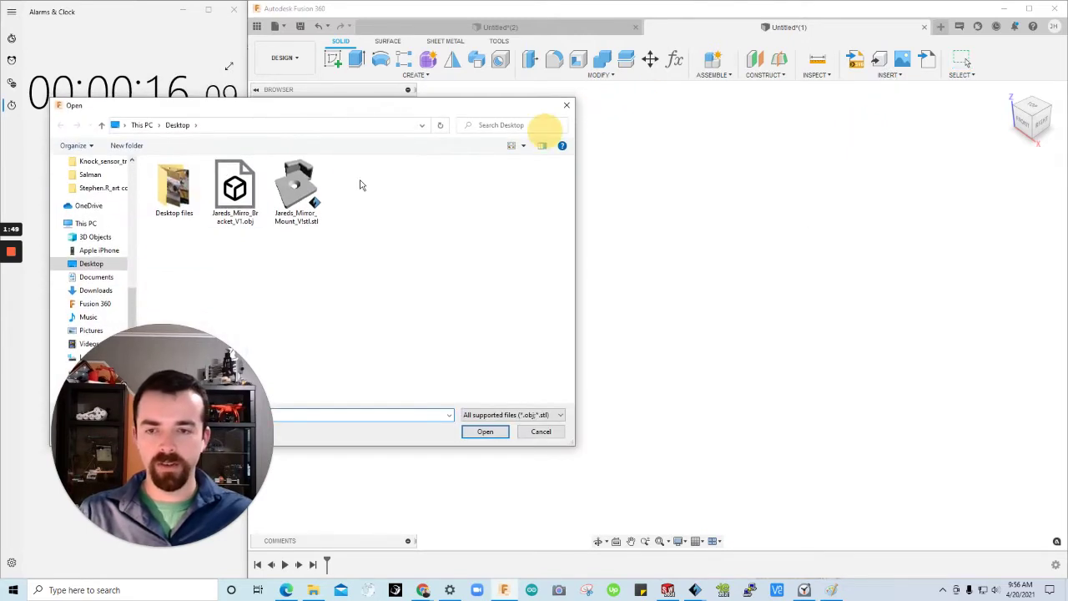
click(237, 197)
click(482, 432)
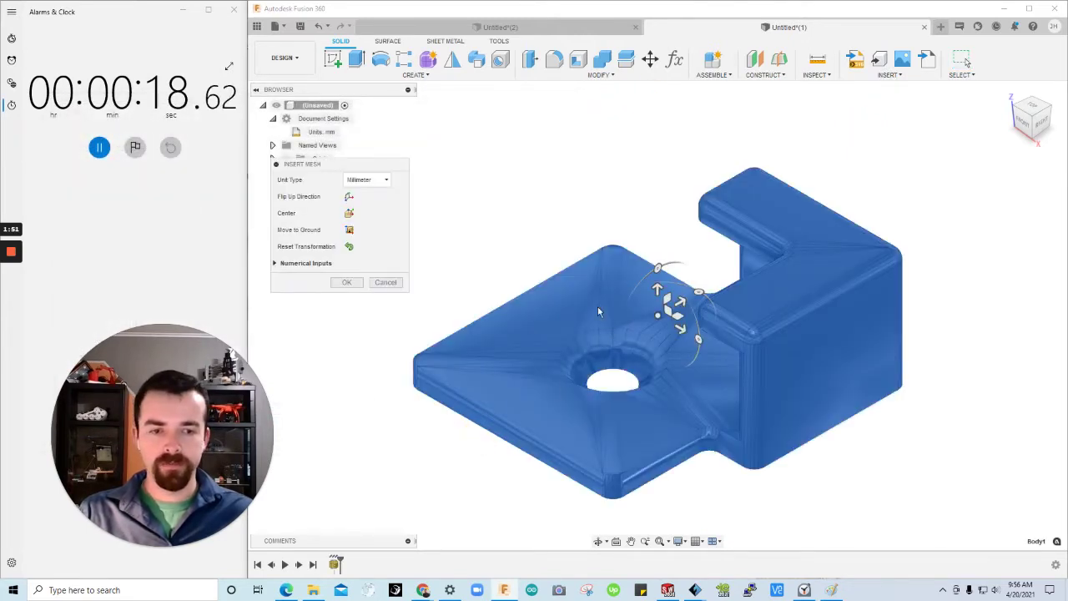
click(383, 180)
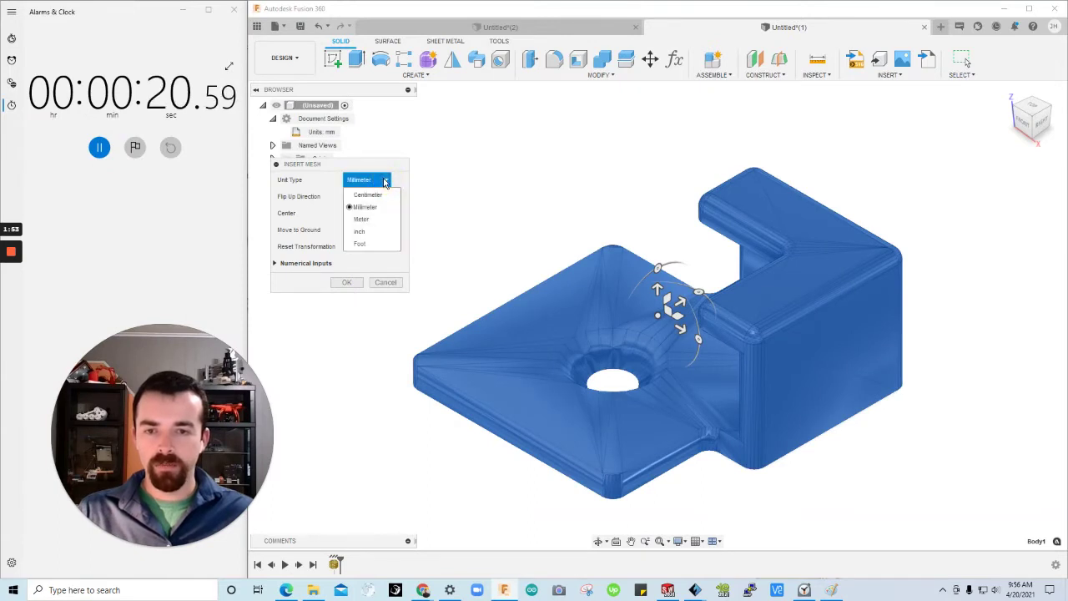
click(382, 179)
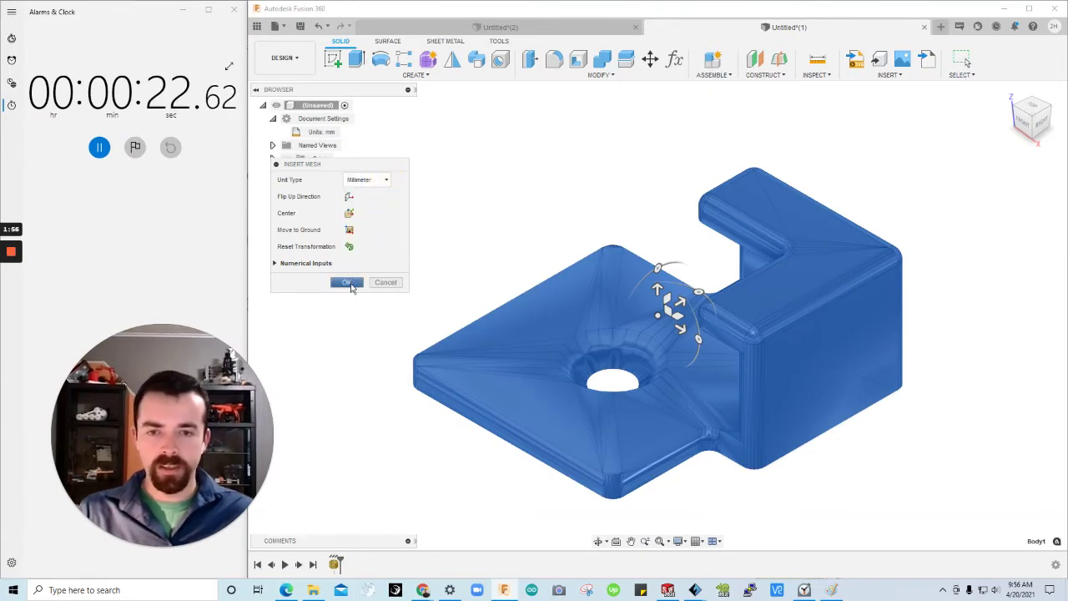
click(352, 287)
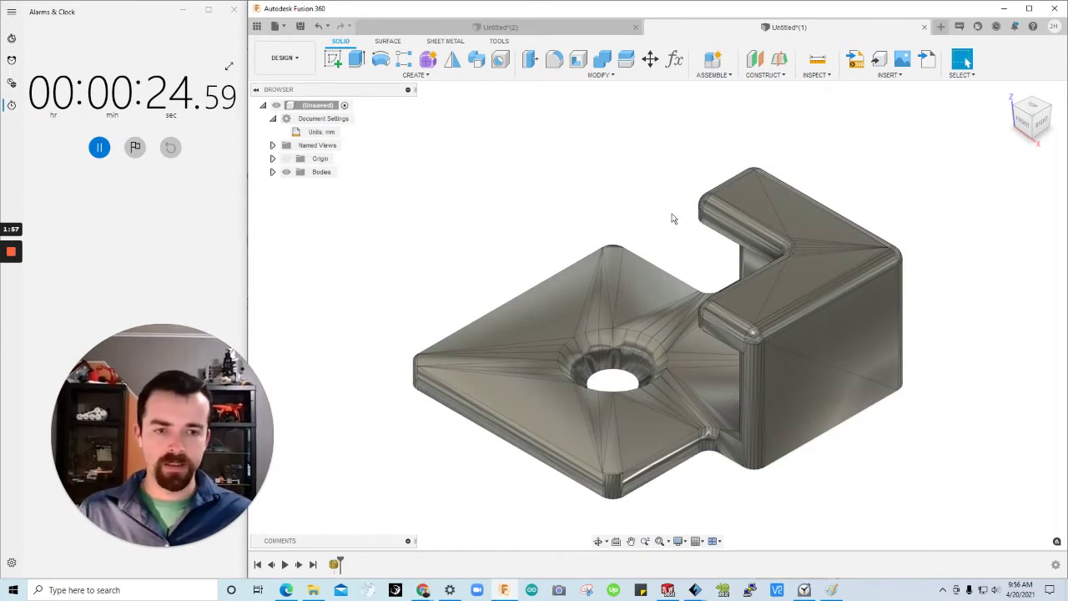
Save the inserted mesh body as a binary STL sent to the FlashPrint print utility, and minimize FlashPrint
scroll(671, 219, down, 3)
shift+middle_drag(671, 219, 741, 184)
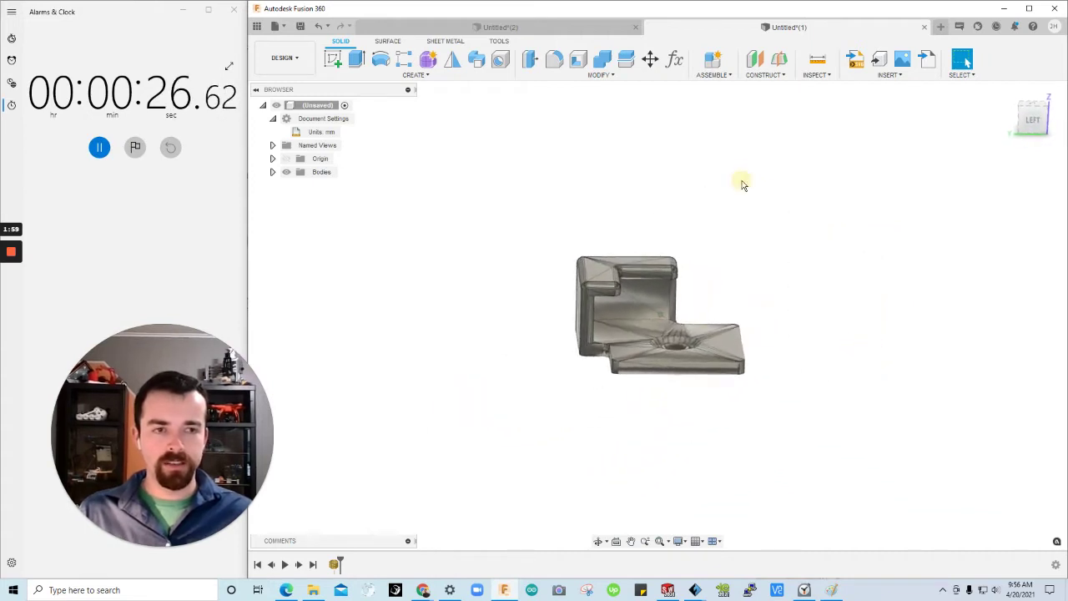
scroll(742, 184, up, 3)
scroll(649, 163, down, 1)
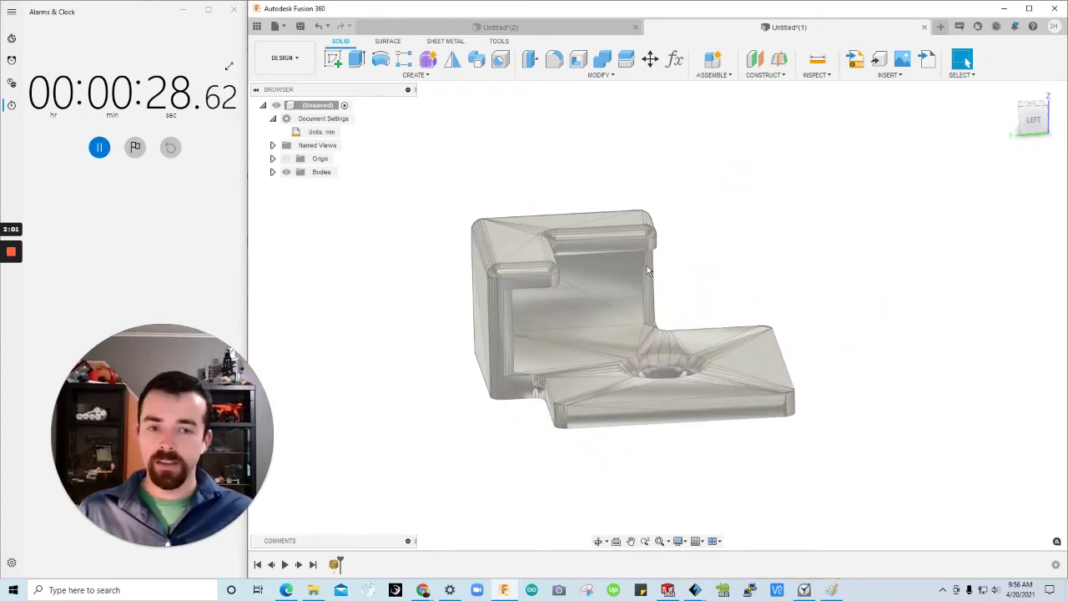
click(619, 274)
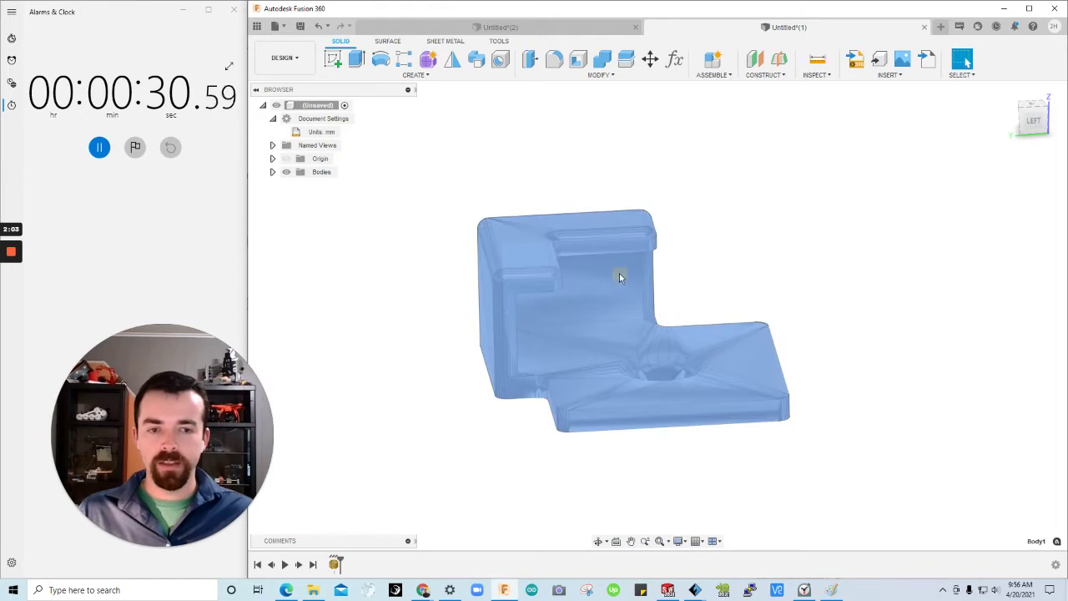
right_click(619, 273)
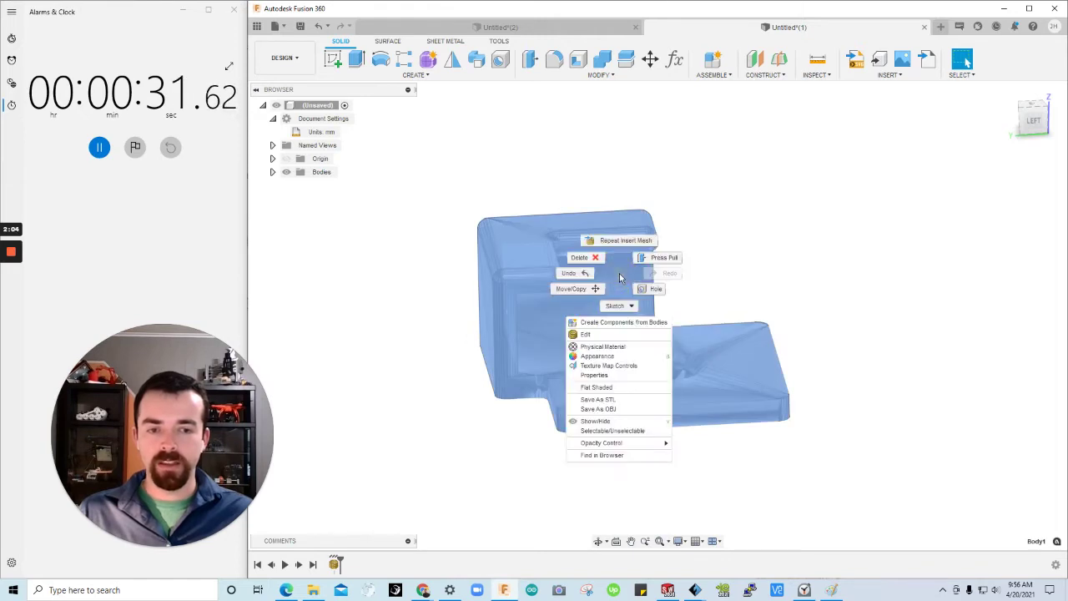
click(617, 398)
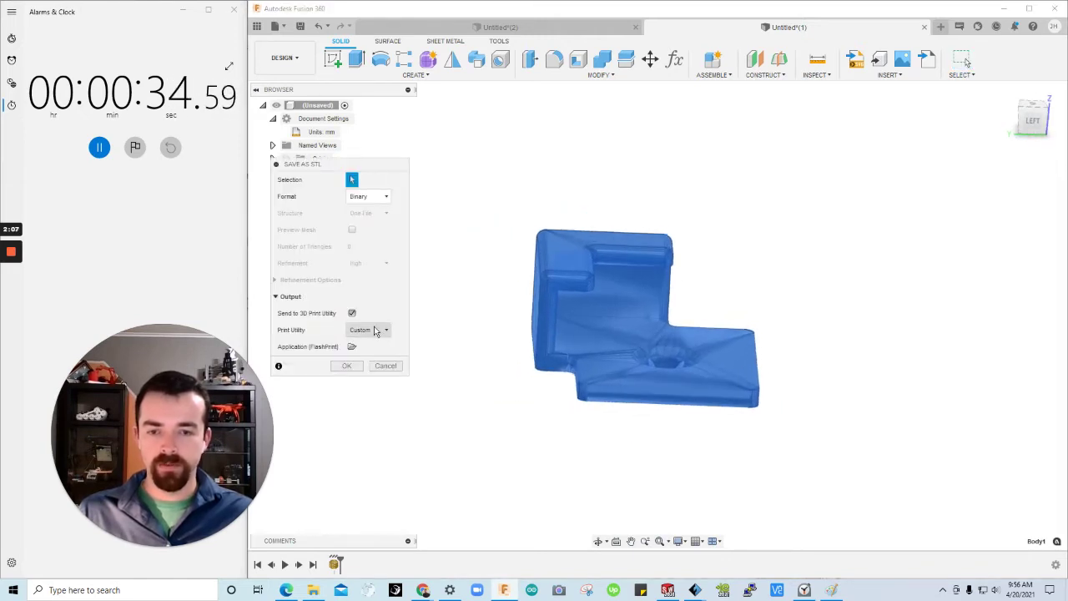
click(356, 367)
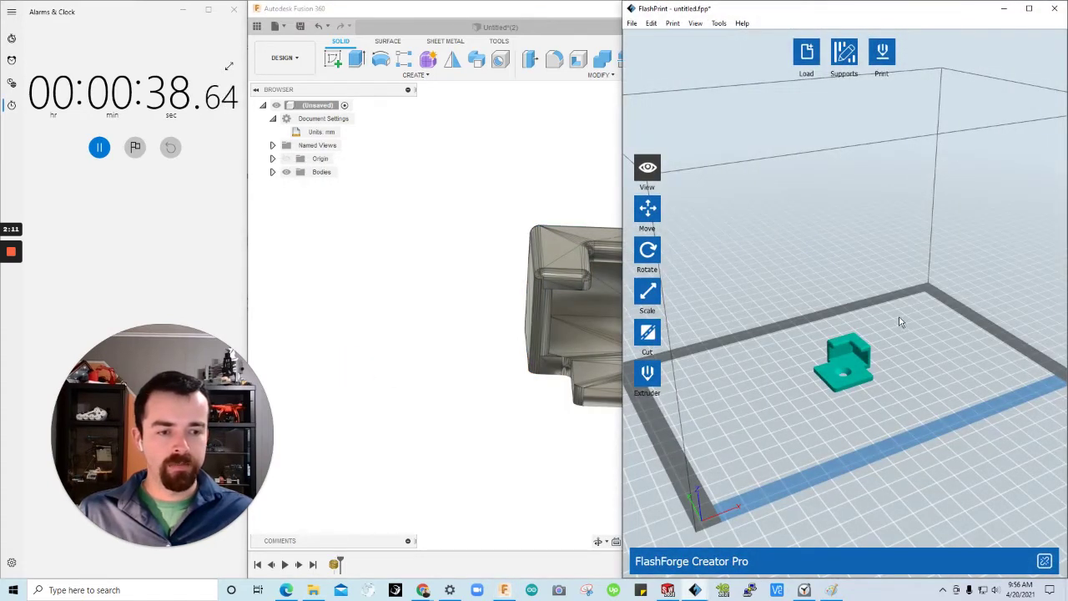
click(1011, 10)
Save the bracket mesh body as binary STL file Body1.stl on the Desktop without sending it to a print utility, and stop the stopwatch
shift+middle_drag(906, 186, 679, 317)
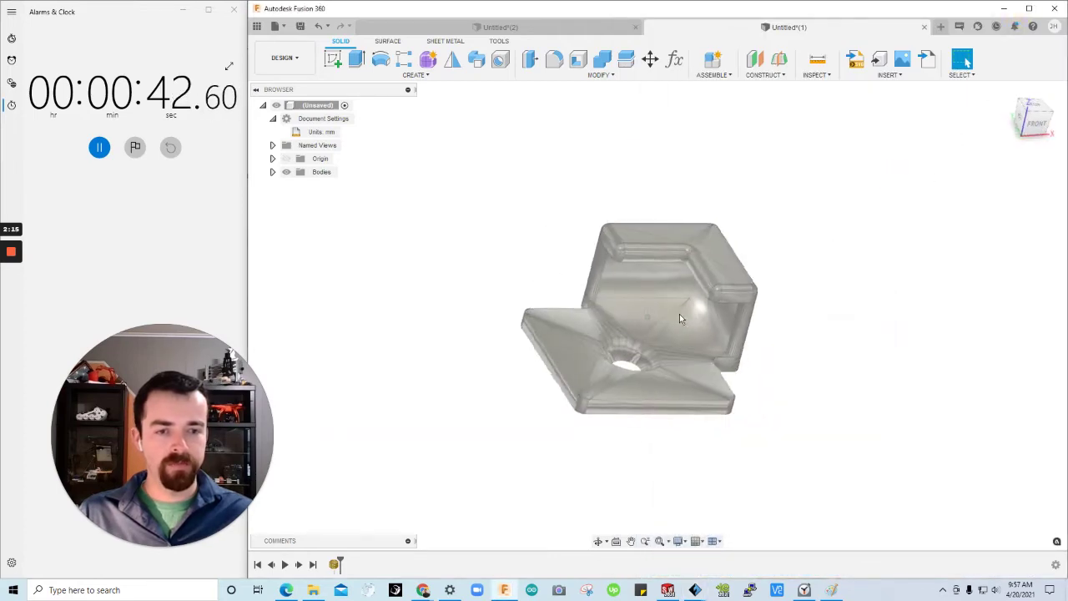
click(273, 175)
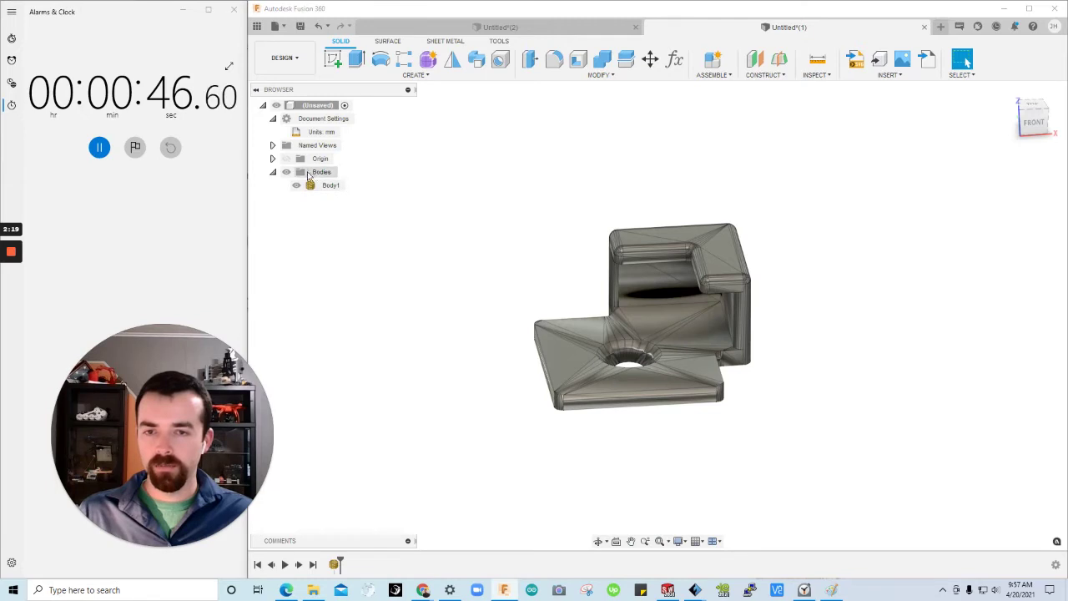
click(327, 187)
right_click(327, 188)
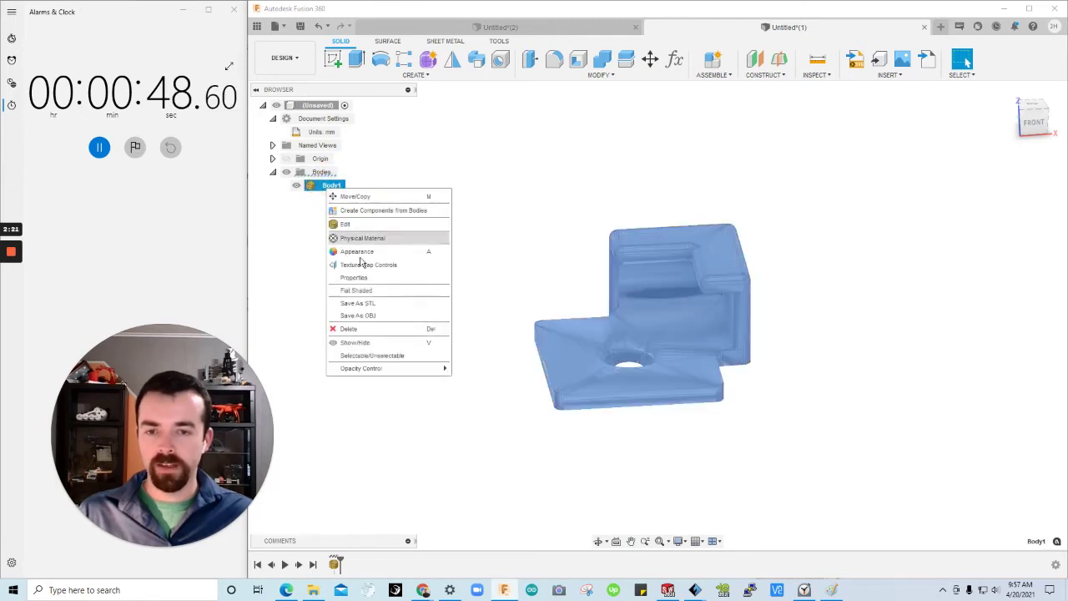
click(387, 305)
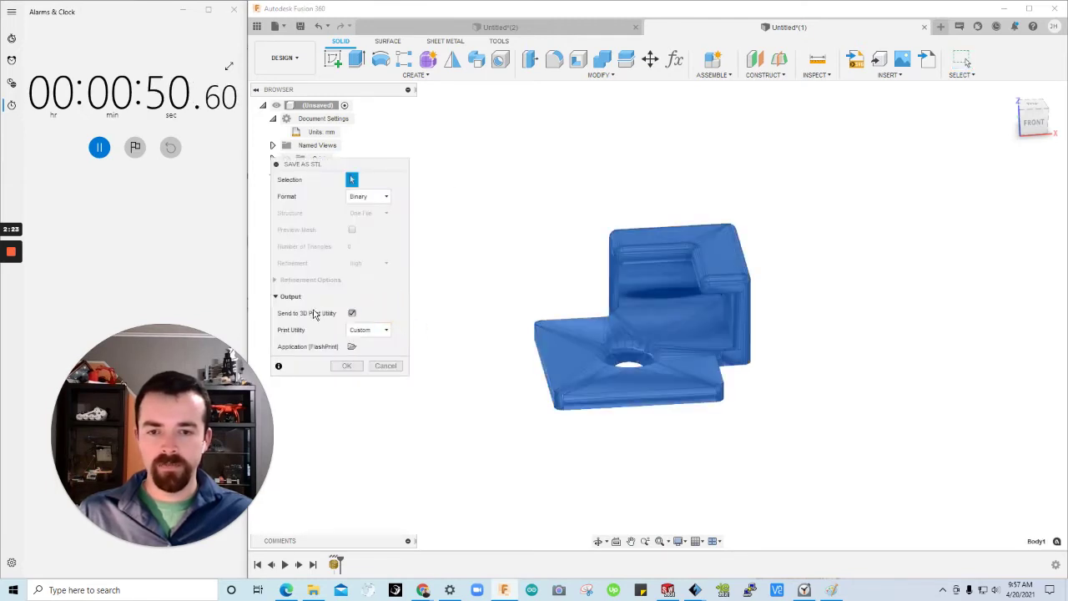
click(352, 314)
click(349, 331)
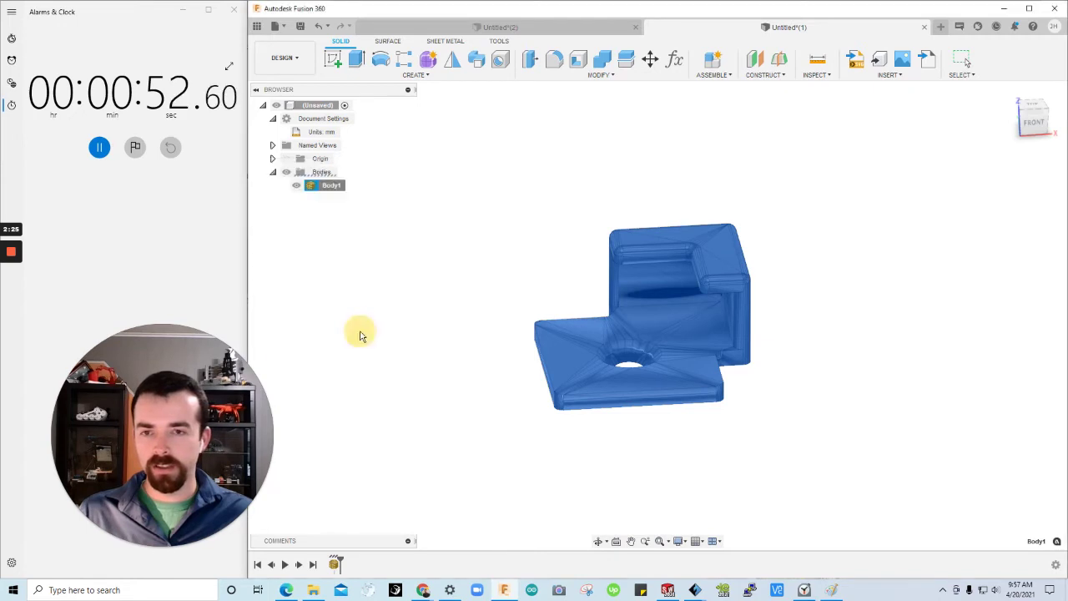
click(486, 431)
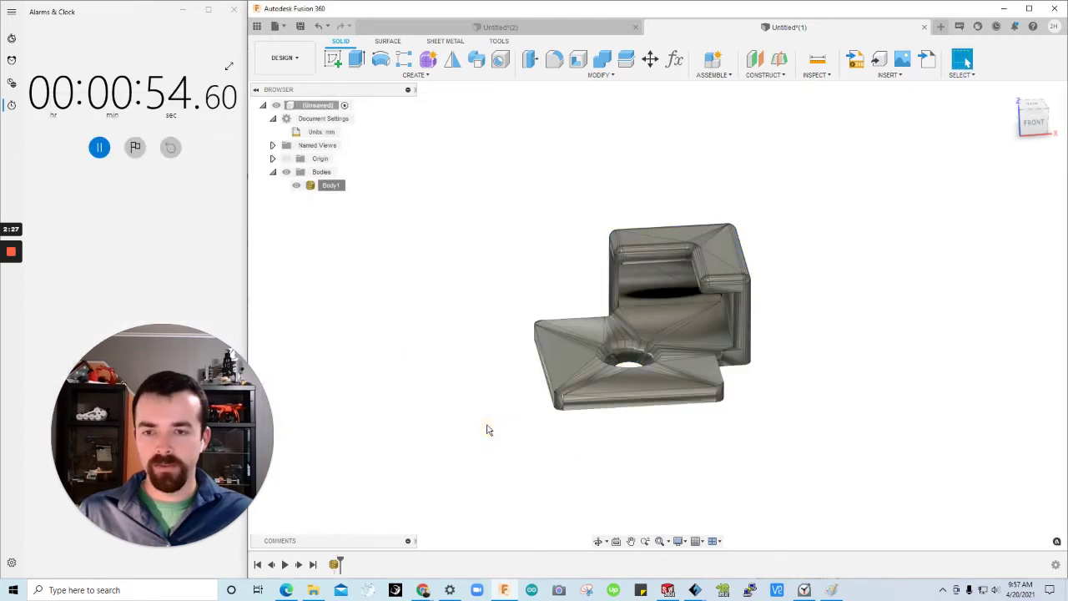
click(101, 153)
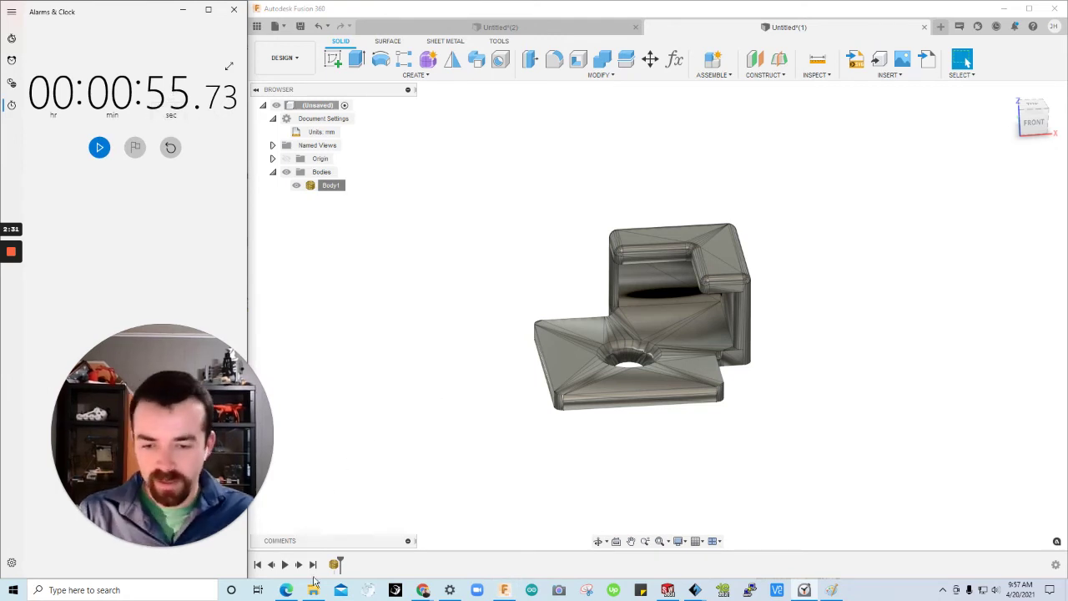
Open Body1.stl from the Desktop in FlashPrint to check it, and return to Fusion 360 with the stopwatch alongside
mouse_move(331, 590)
click(321, 542)
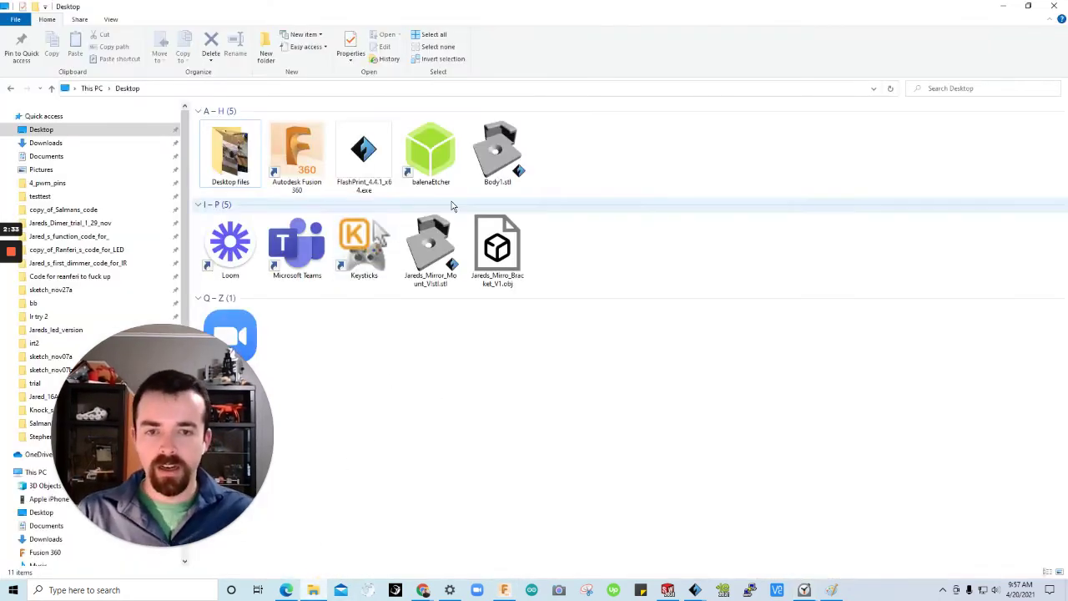
double_click(501, 163)
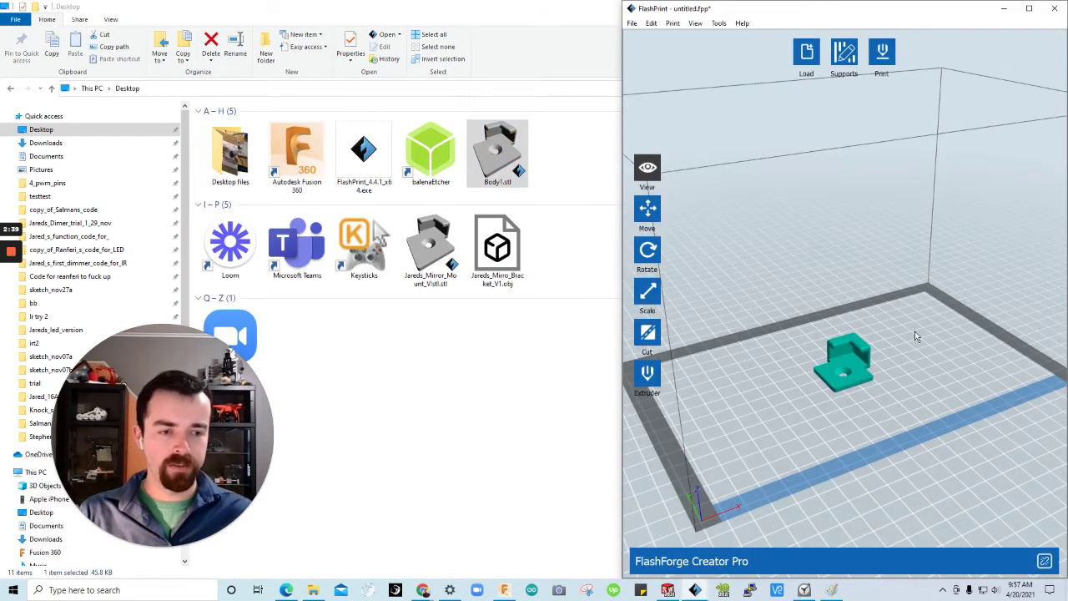
click(1004, 10)
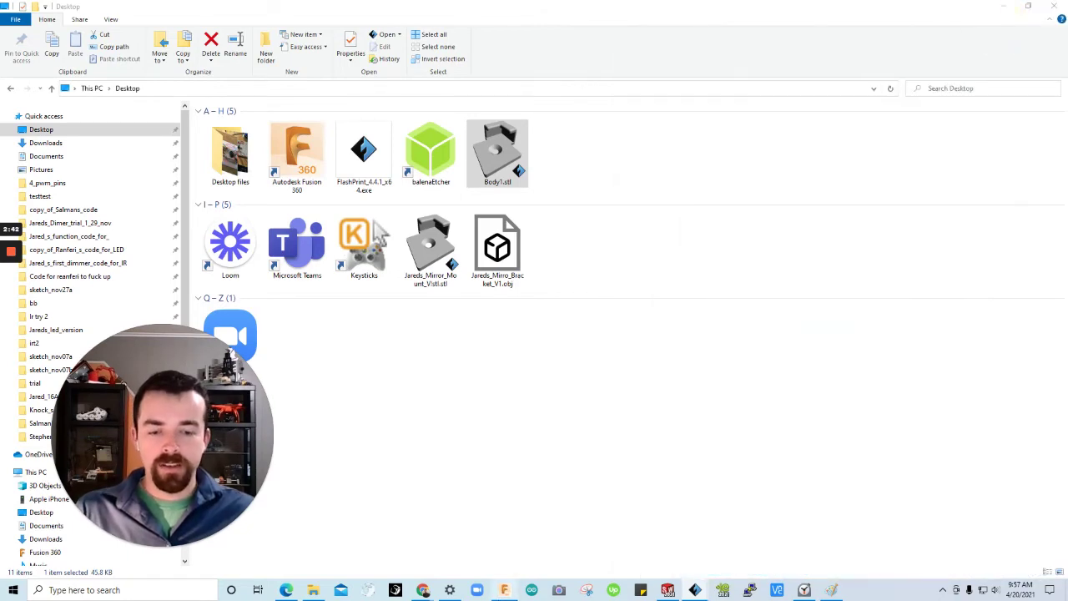
click(504, 590)
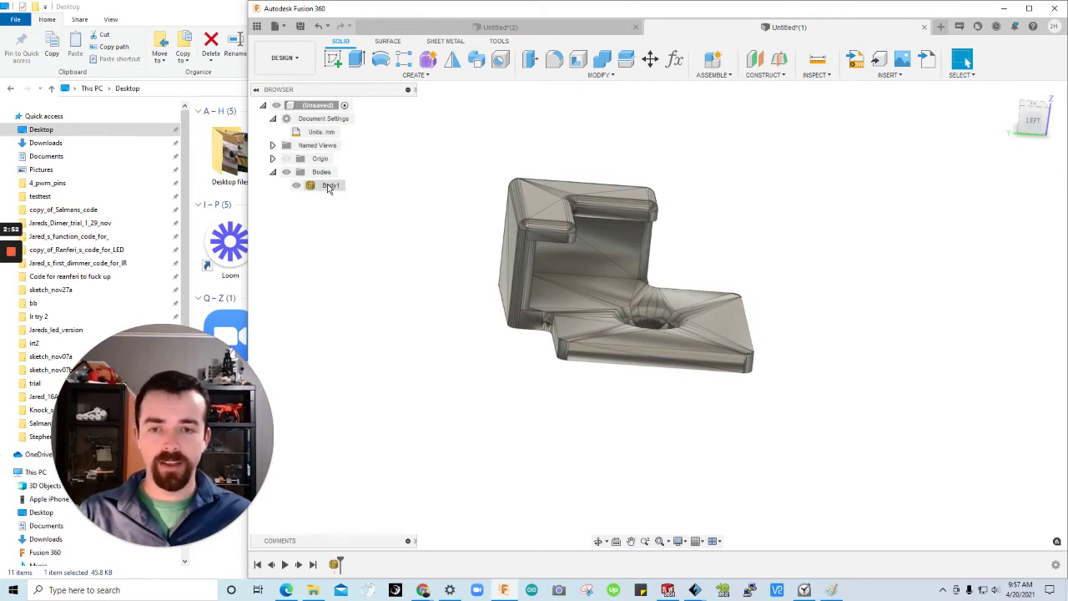
click(804, 590)
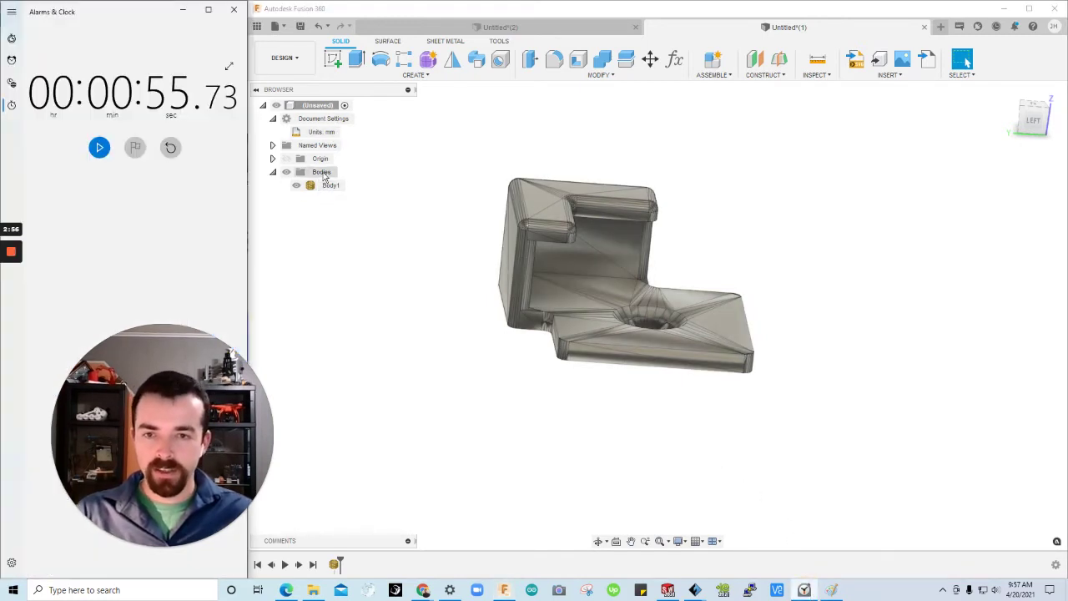
Insert the mirror mount .stl file from the Desktop as a mesh in millimeters, moved about 44 mm to sit beside the first bracket
click(890, 75)
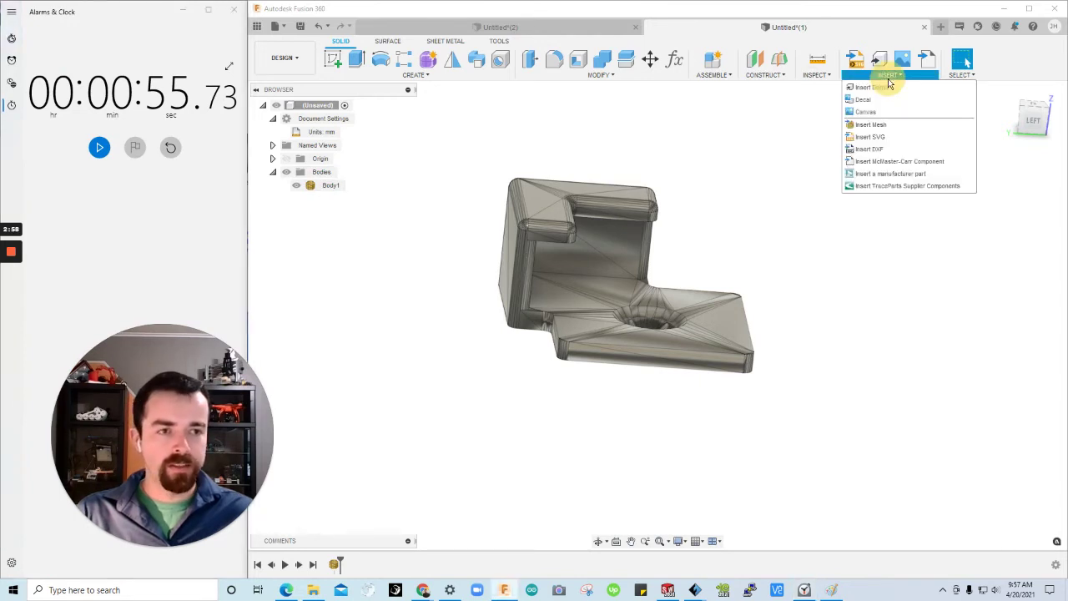
click(897, 128)
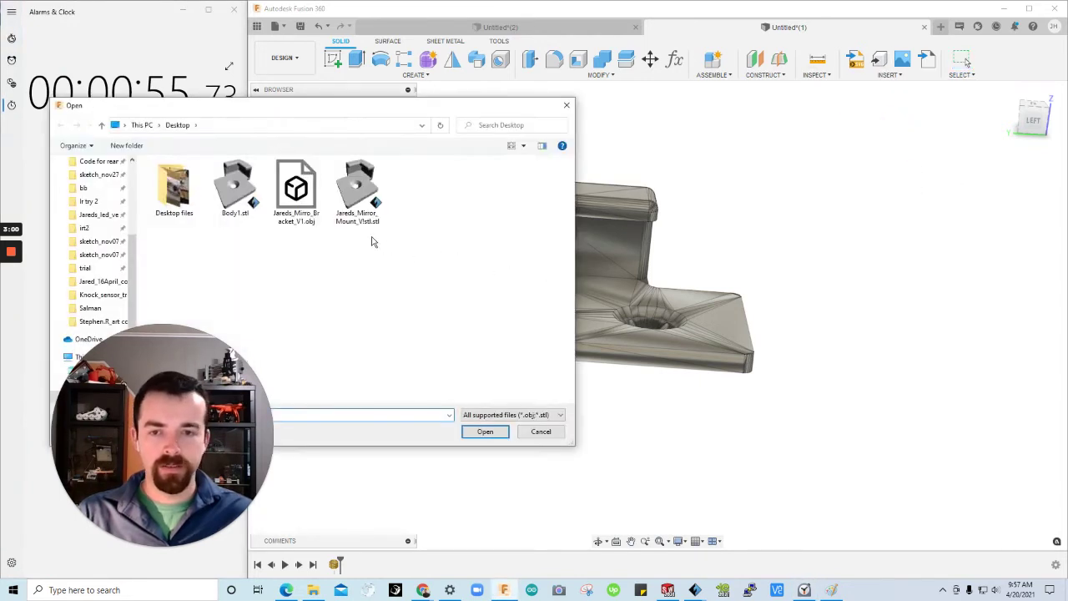
click(375, 192)
click(500, 432)
scroll(753, 204, down, 4)
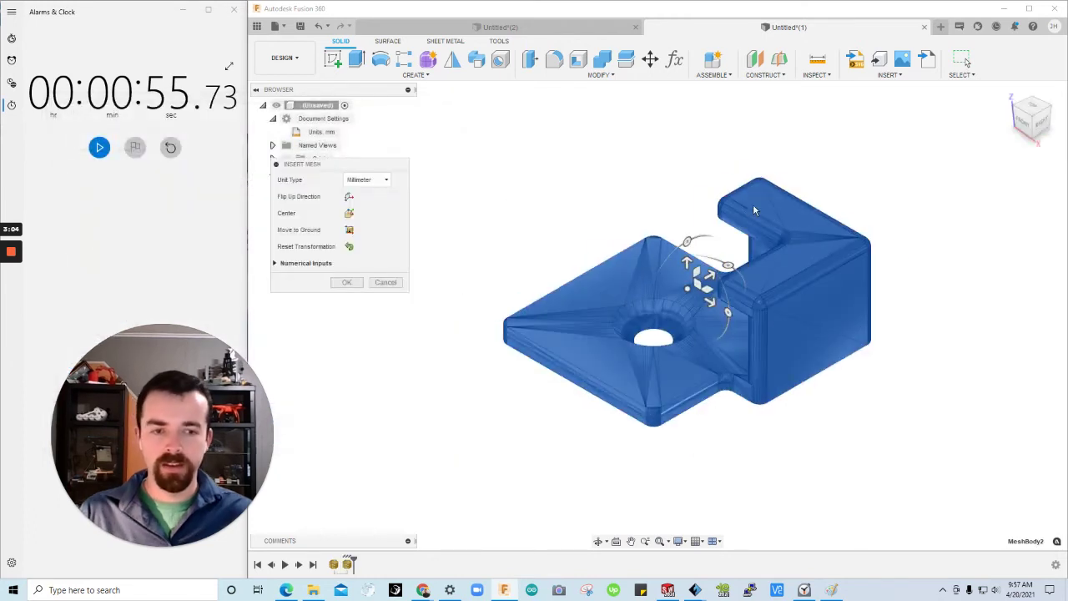
shift+middle_drag(621, 302, 686, 293)
drag(644, 309, 509, 286)
shift+middle_drag(572, 314, 488, 316)
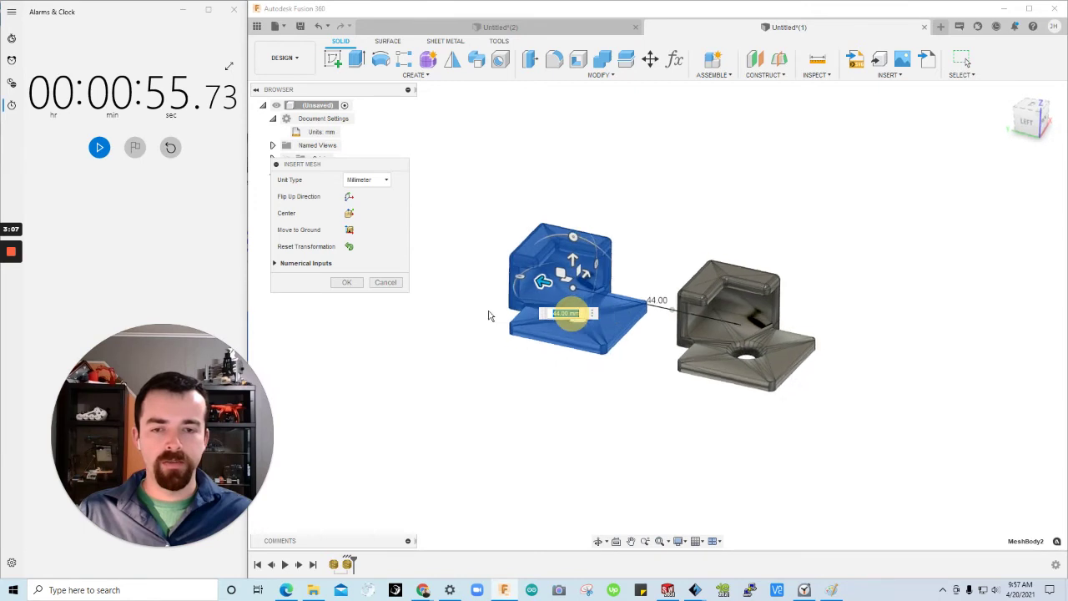
click(348, 283)
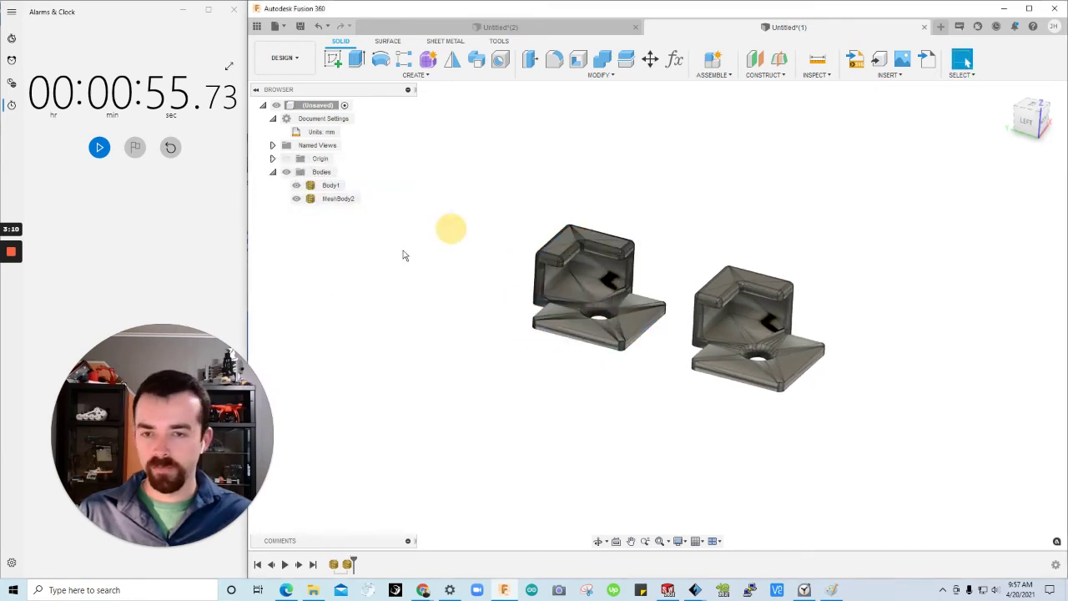
Rename the newly inserted mesh body as stl
double_click(340, 200)
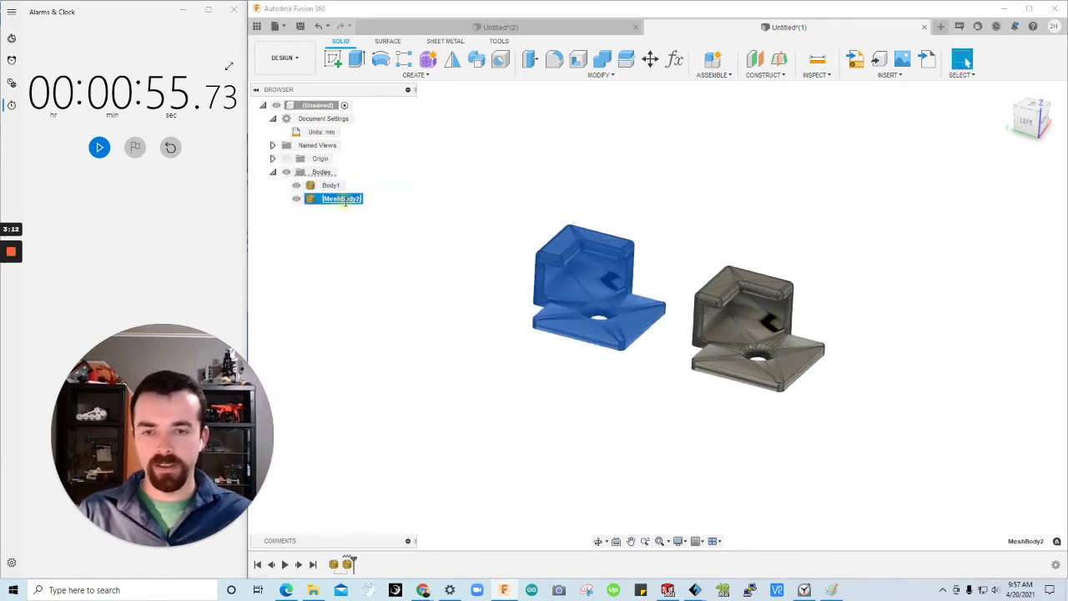
text(stl)
key(Return)
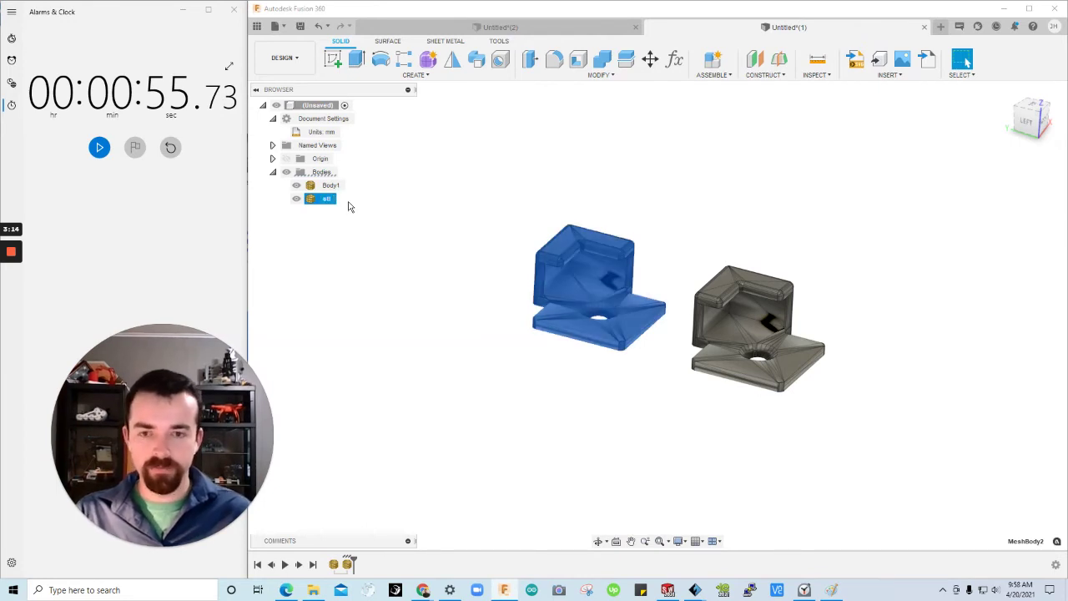
click(478, 187)
Save the stl mesh body as an OBJ file named trial obj on the Desktop
click(595, 294)
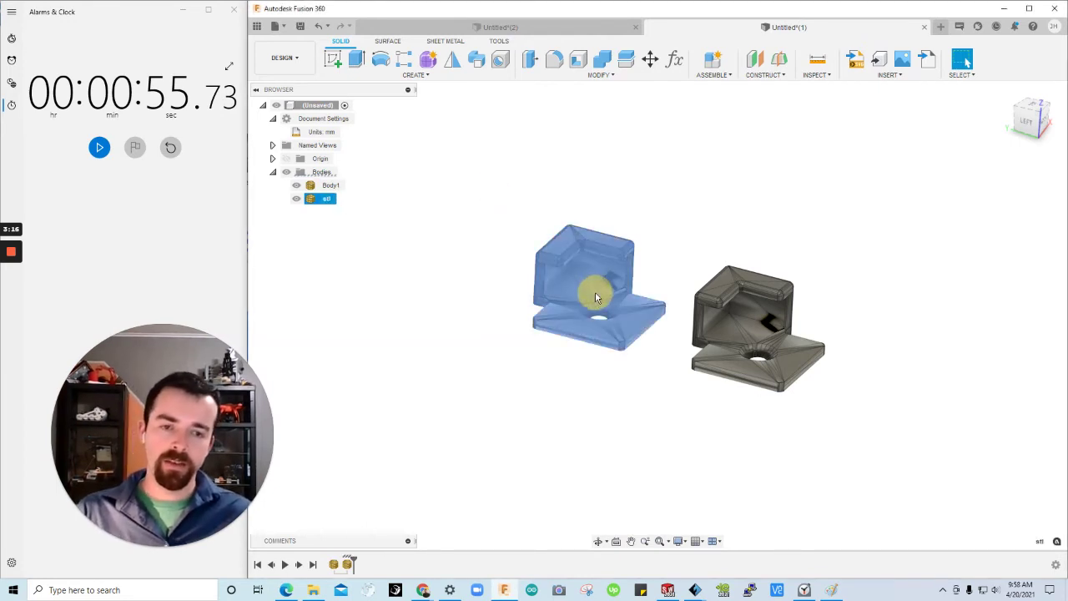
right_click(596, 293)
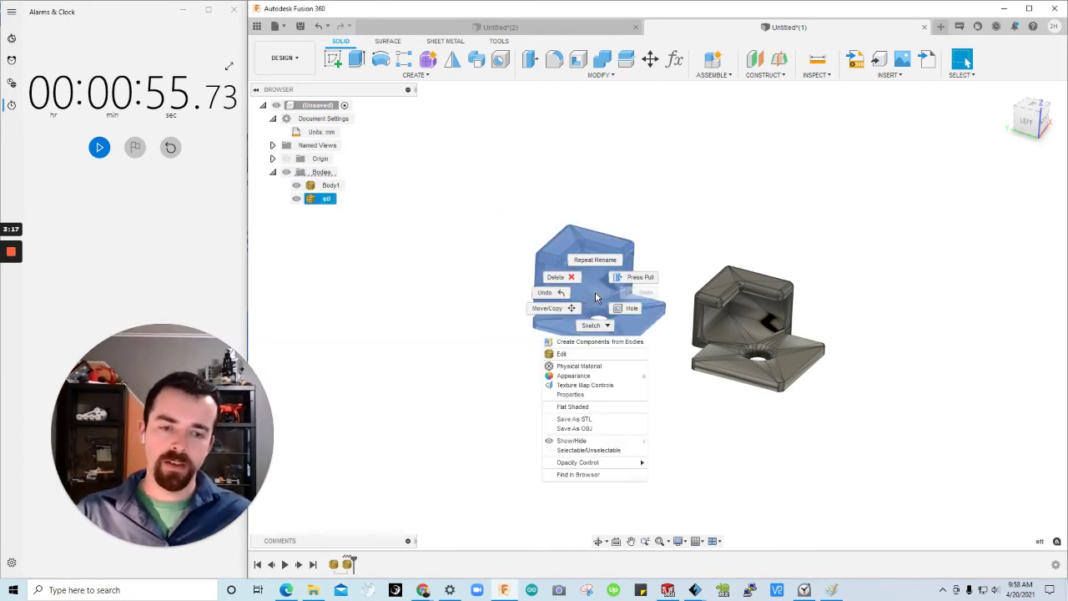
click(611, 428)
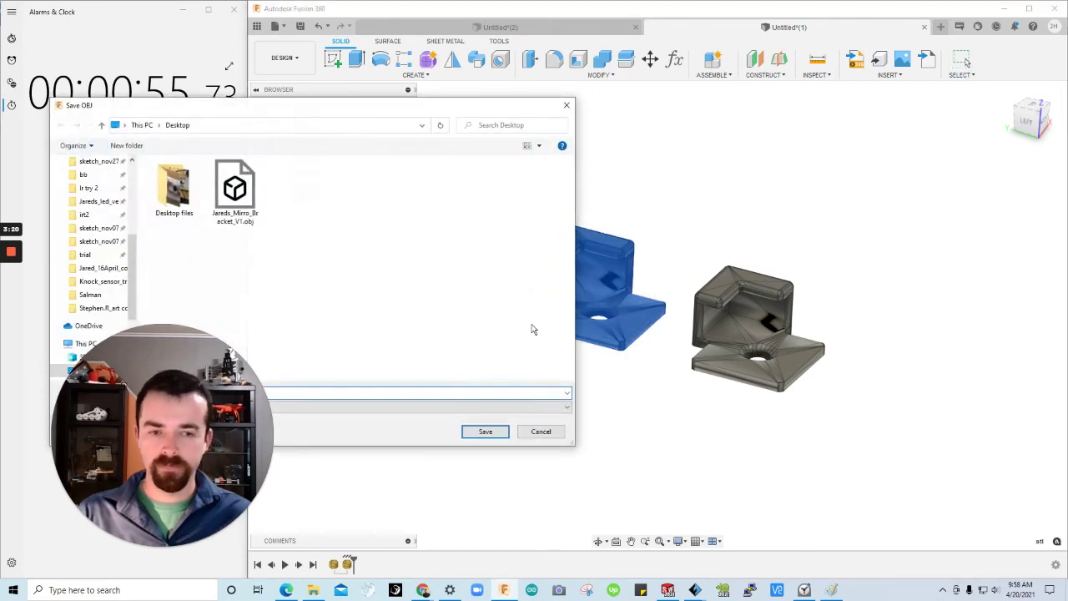
drag(347, 108, 611, 112)
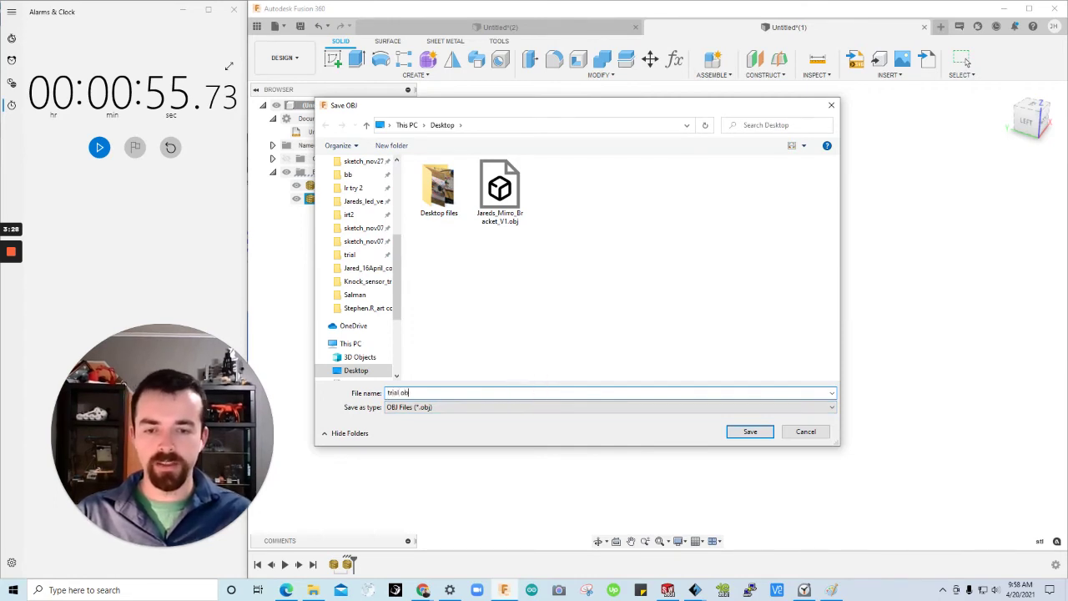
key(Return)
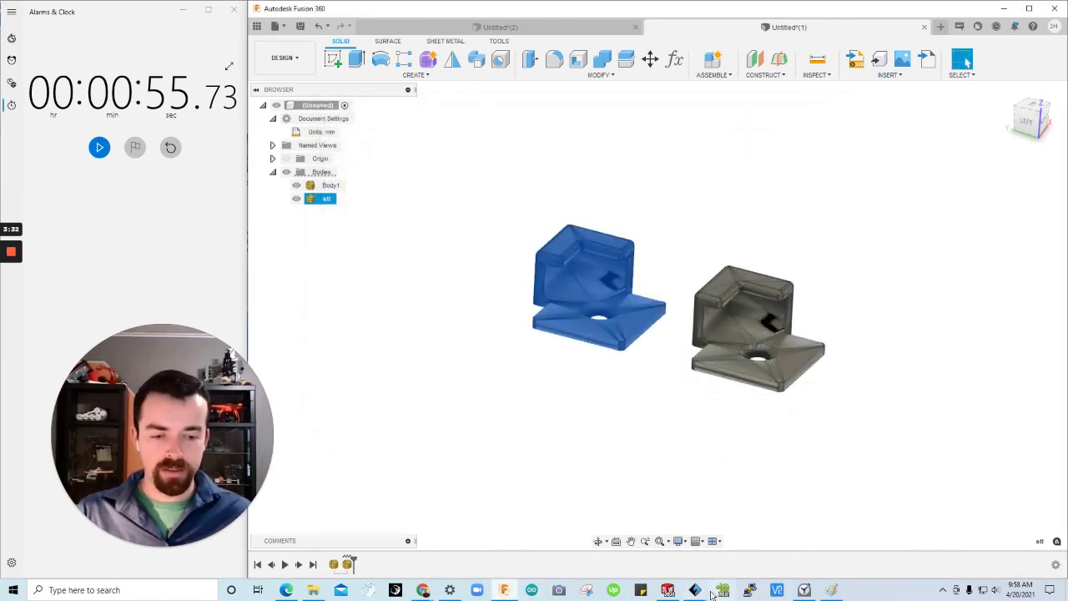
Switch to the FlashPrint scene with two brackets, load another bracket model from the Desktop, and minimize FlashPrint
mouse_move(697, 591)
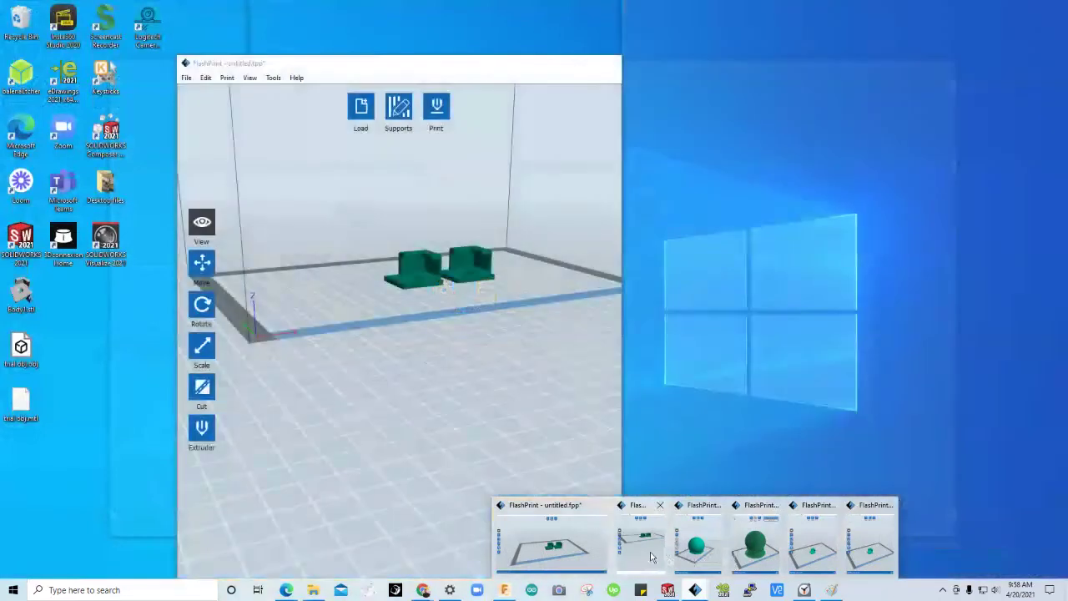
click(643, 555)
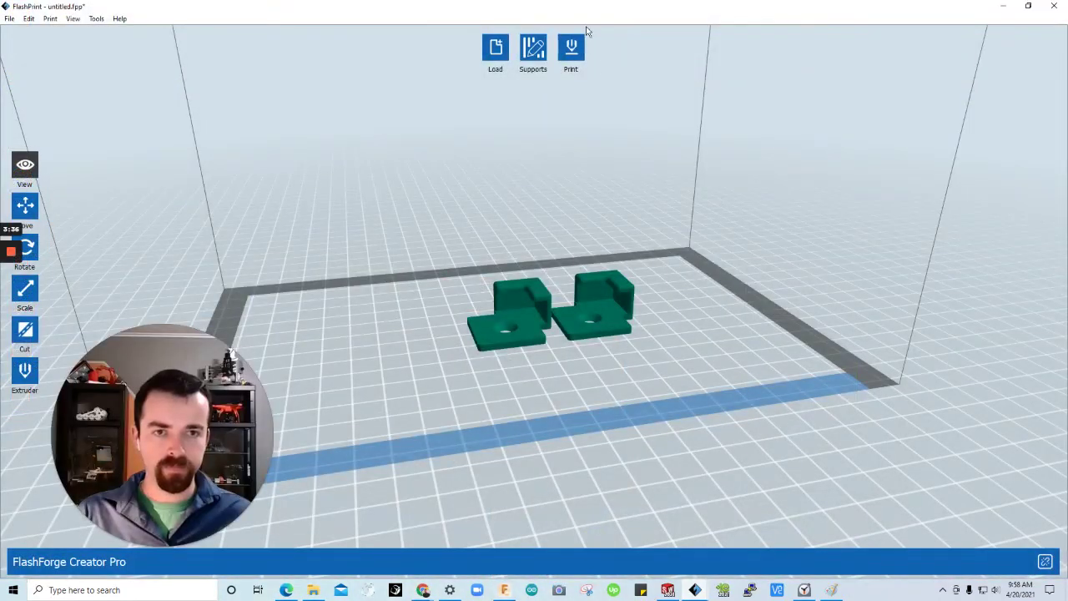
drag(588, 7, 688, 55)
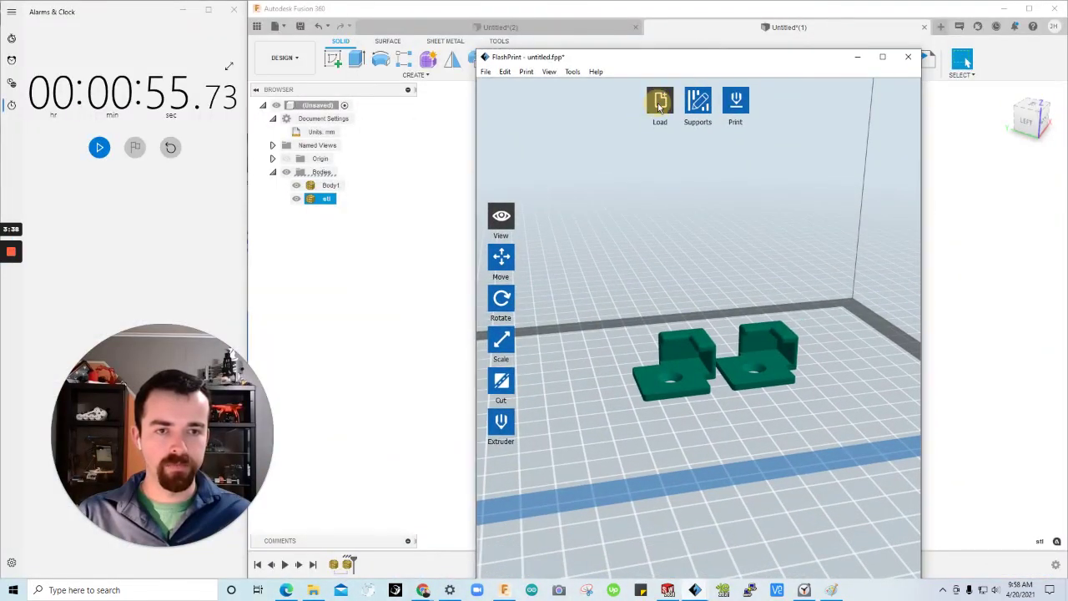
click(659, 104)
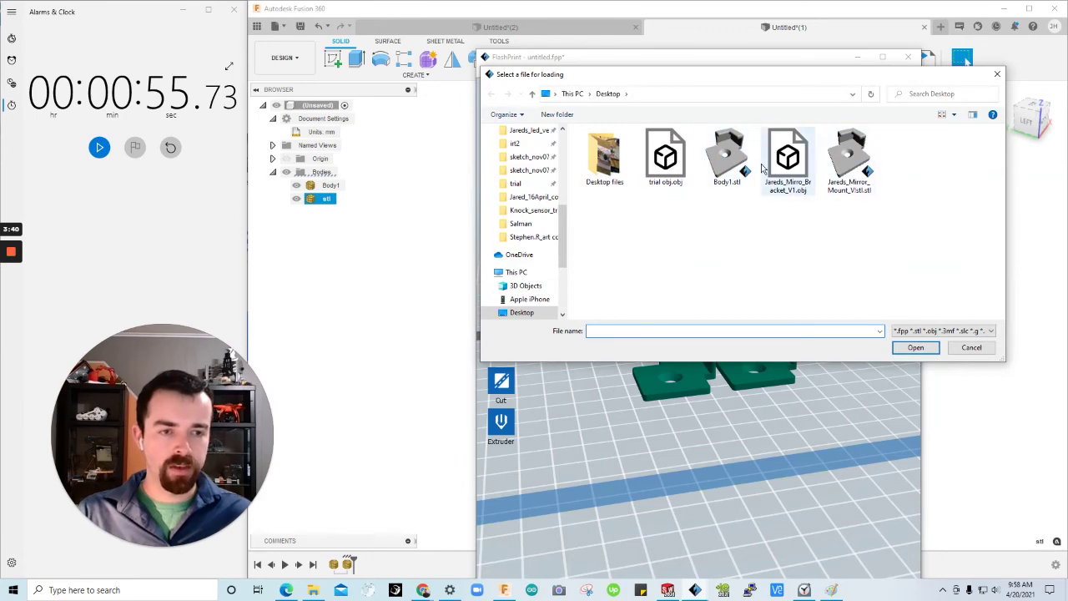
click(915, 347)
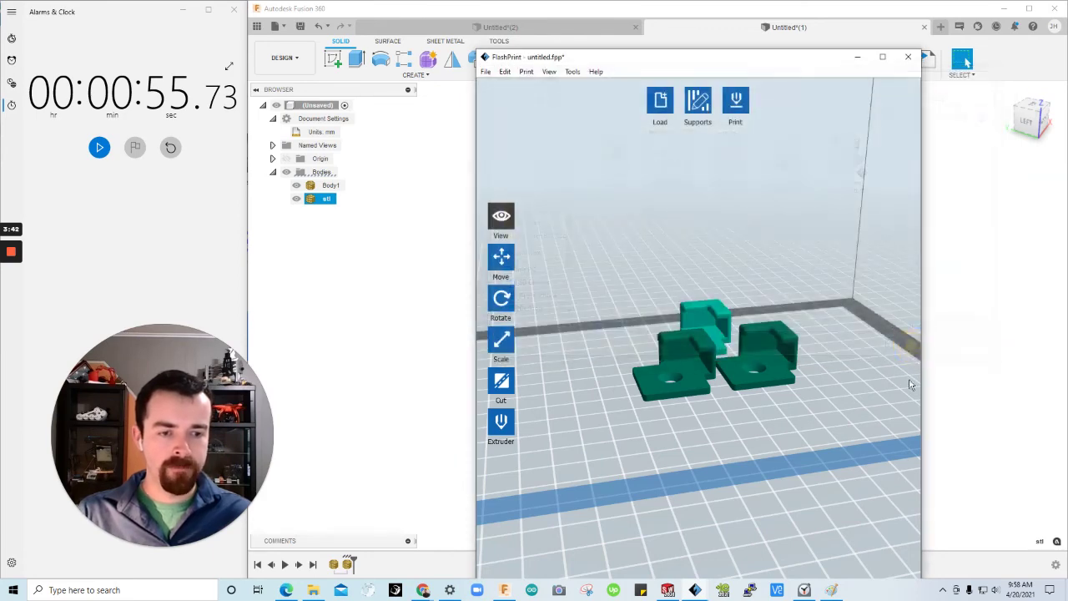
drag(739, 449, 636, 433)
click(855, 59)
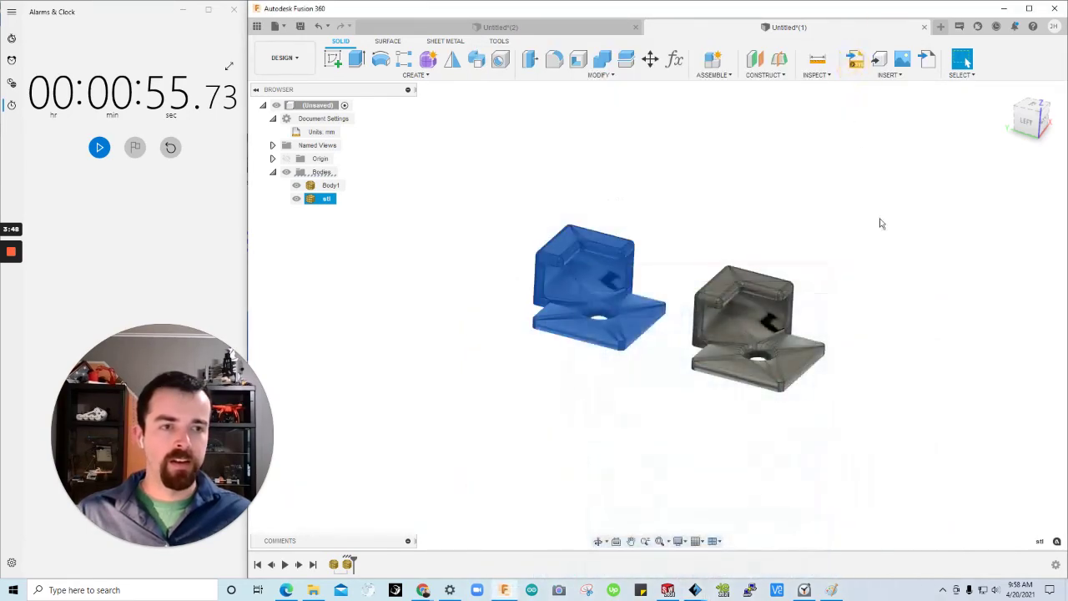
click(879, 222)
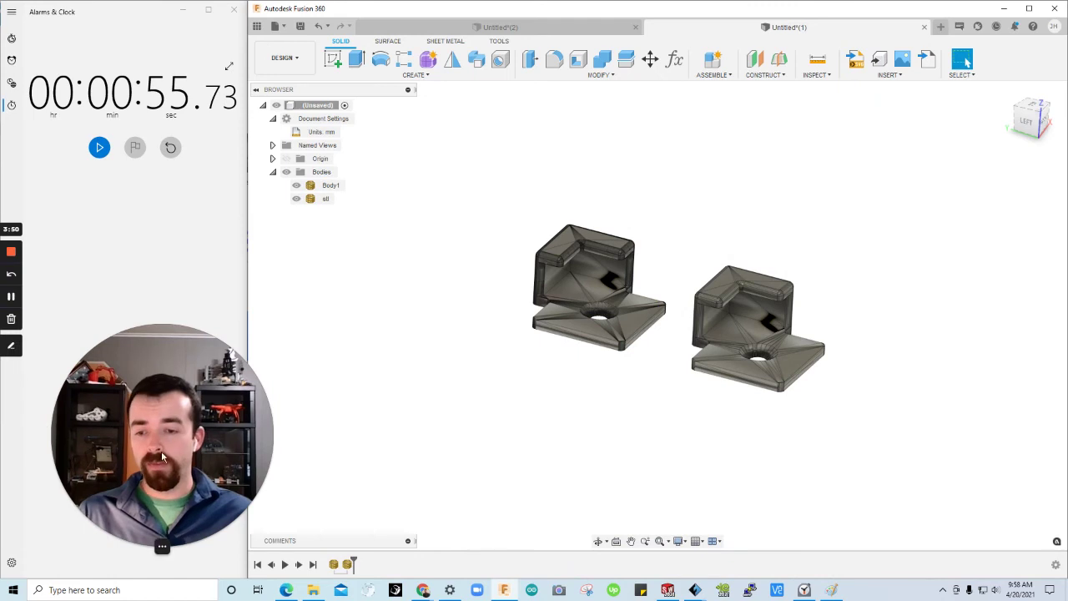
drag(210, 436, 534, 190)
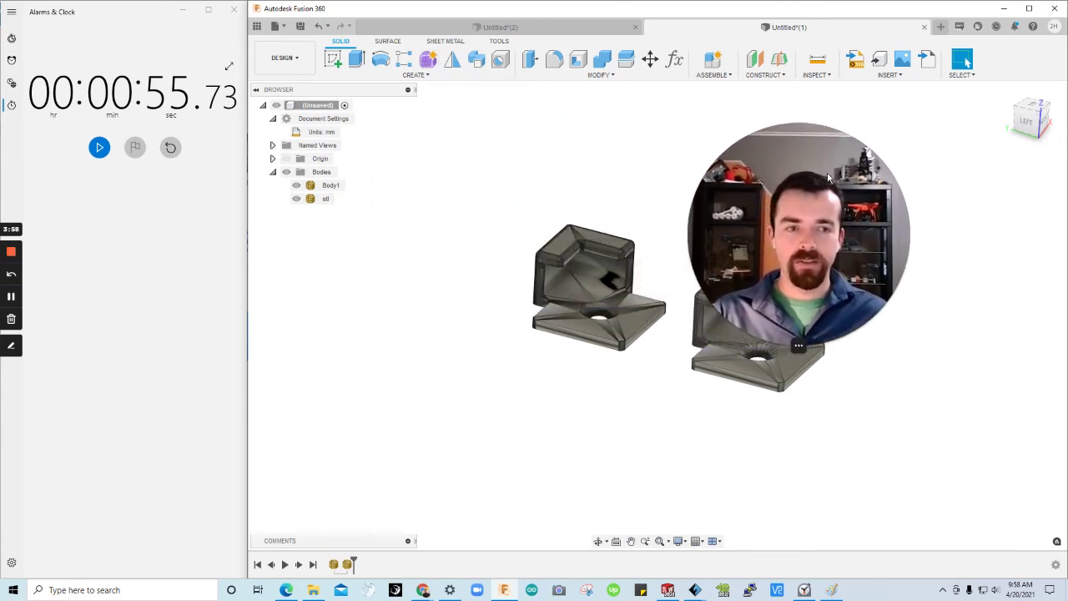
Examine the file types offered for exporting the design, and leave the export without saving
click(283, 28)
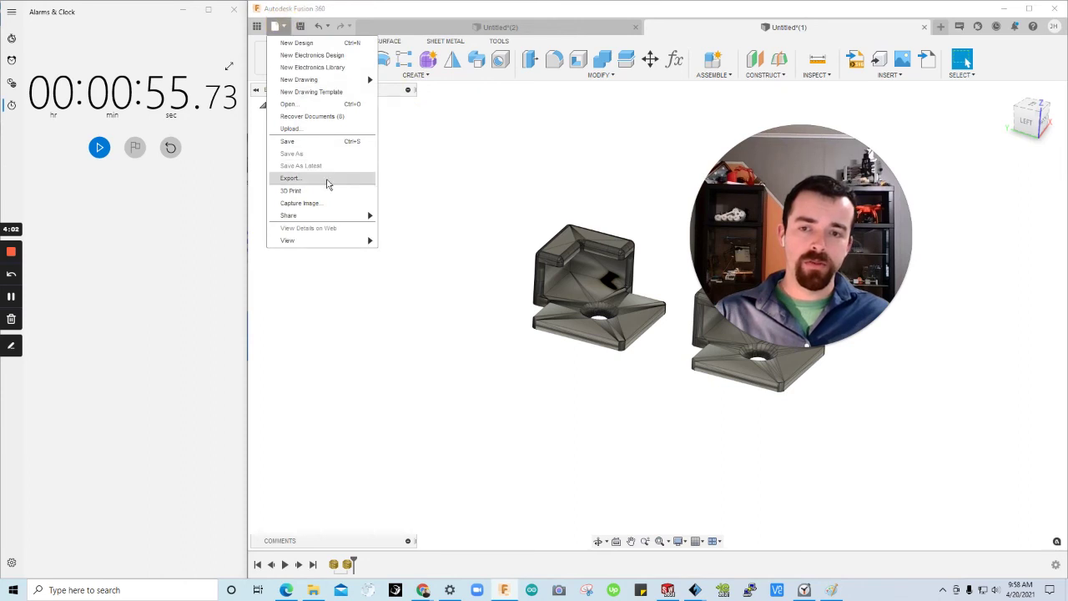
click(327, 180)
drag(546, 45, 337, 77)
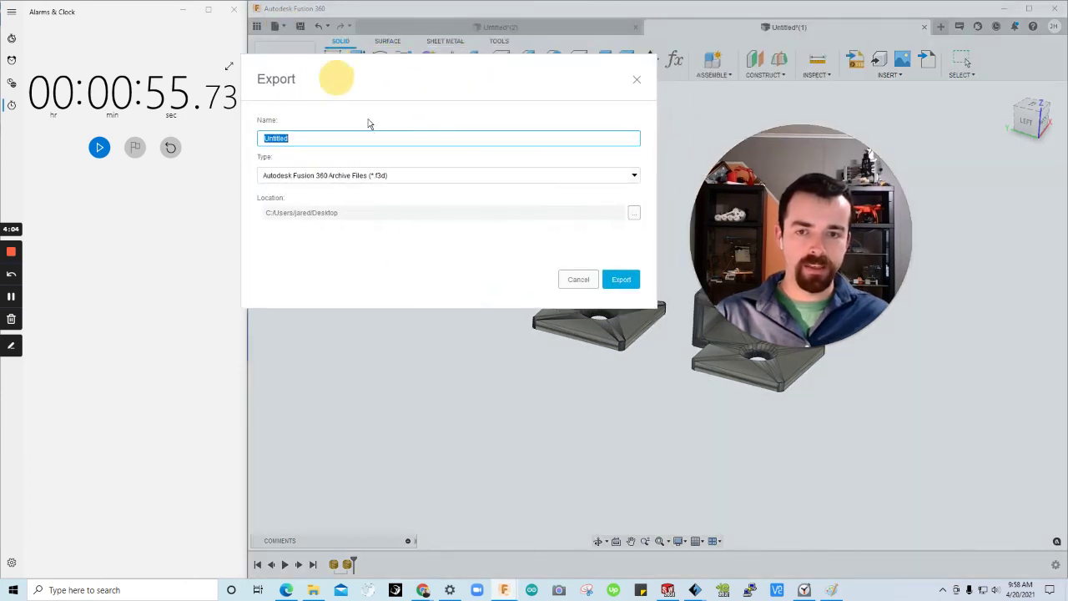
click(409, 177)
scroll(414, 237, down, 2)
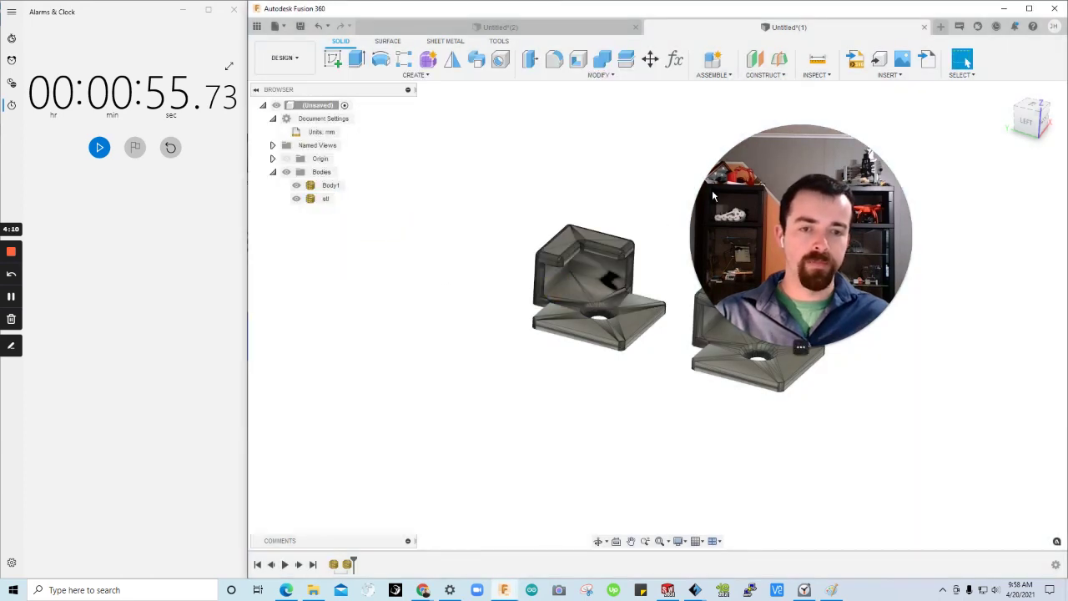
click(562, 281)
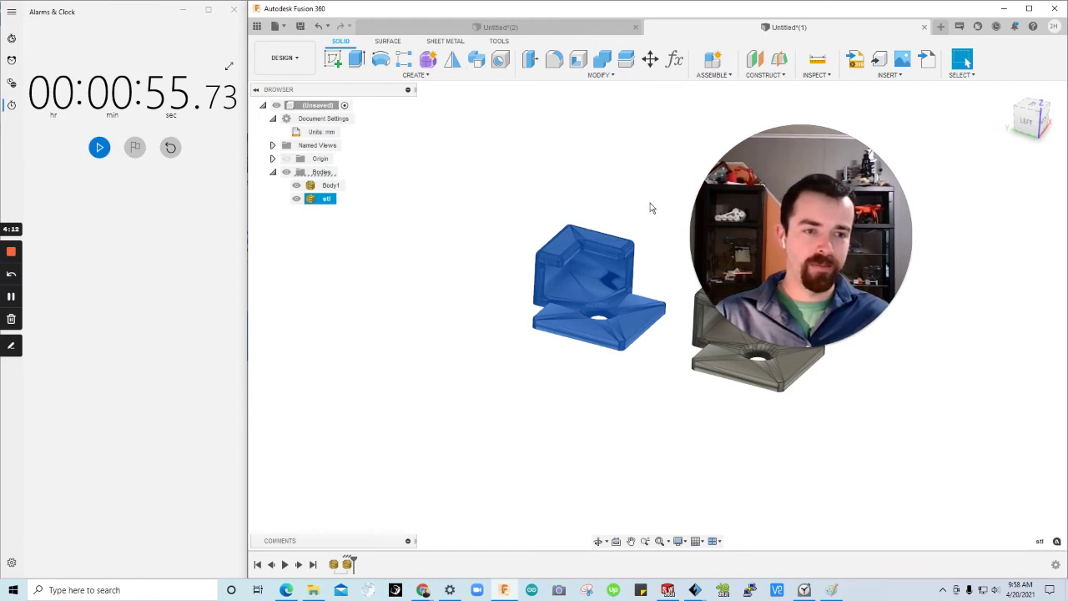